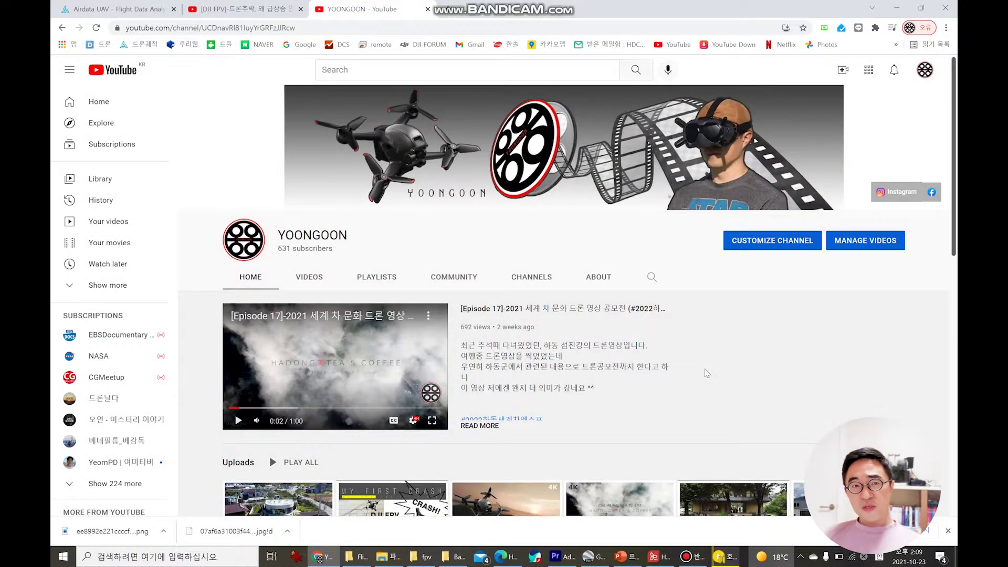
Step: Play the drone crash moment of the "My first CRASH" video, pause it, and glance at its channel page
{"action": "scroll", "coordinate": [705, 369], "scroll_direction": "down", "scroll_amount": 2}
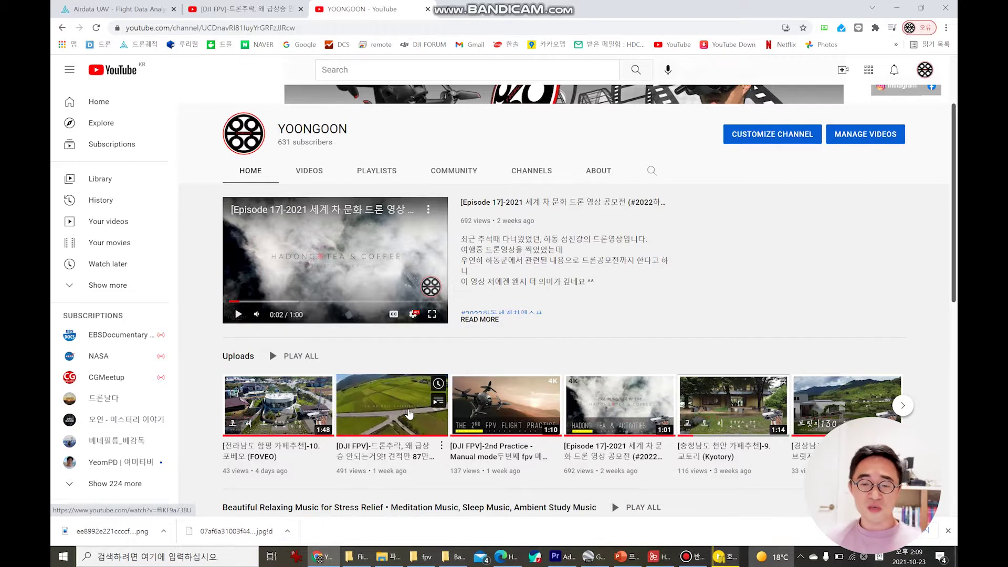
{"action": "left_click", "coordinate": [231, 7]}
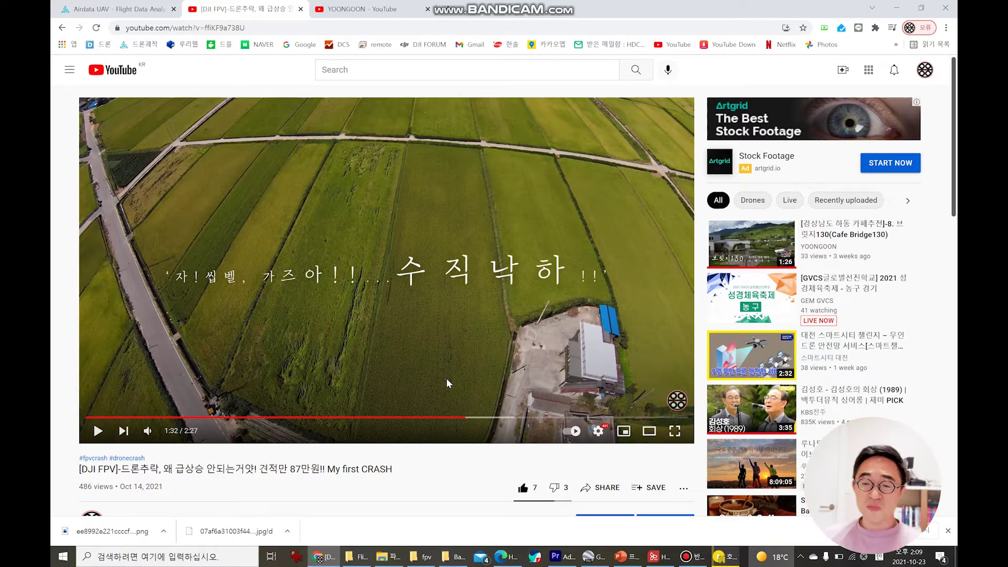
{"action": "key", "text": "space"}
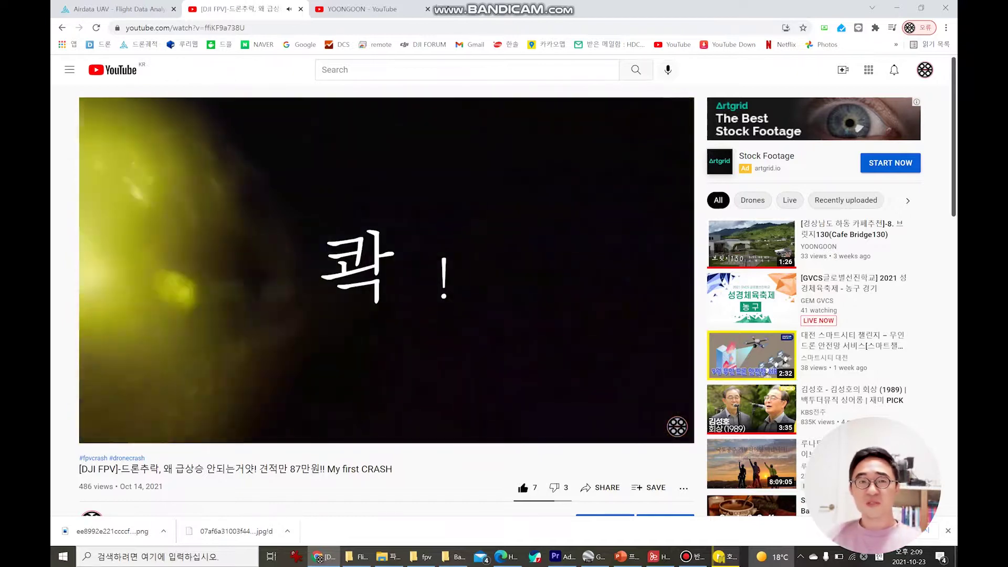
{"action": "key", "text": "space"}
{"action": "key", "text": "space"}
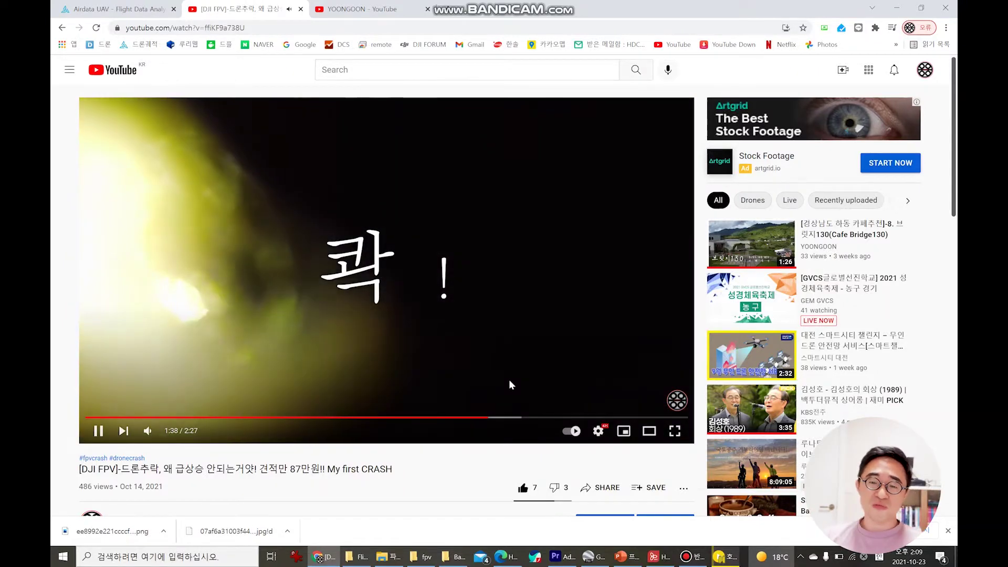
{"action": "left_click", "coordinate": [508, 382]}
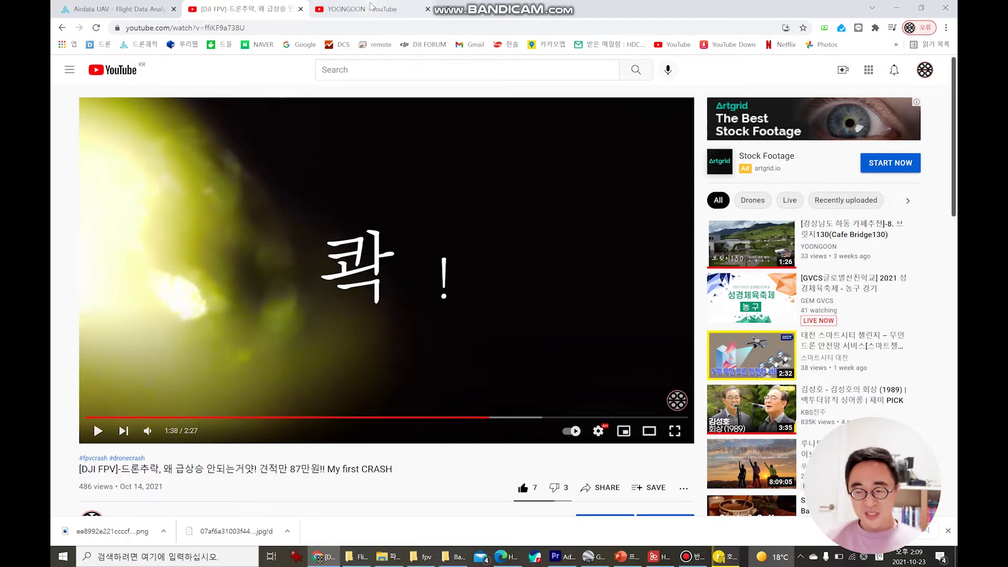
{"action": "left_click", "coordinate": [372, 12]}
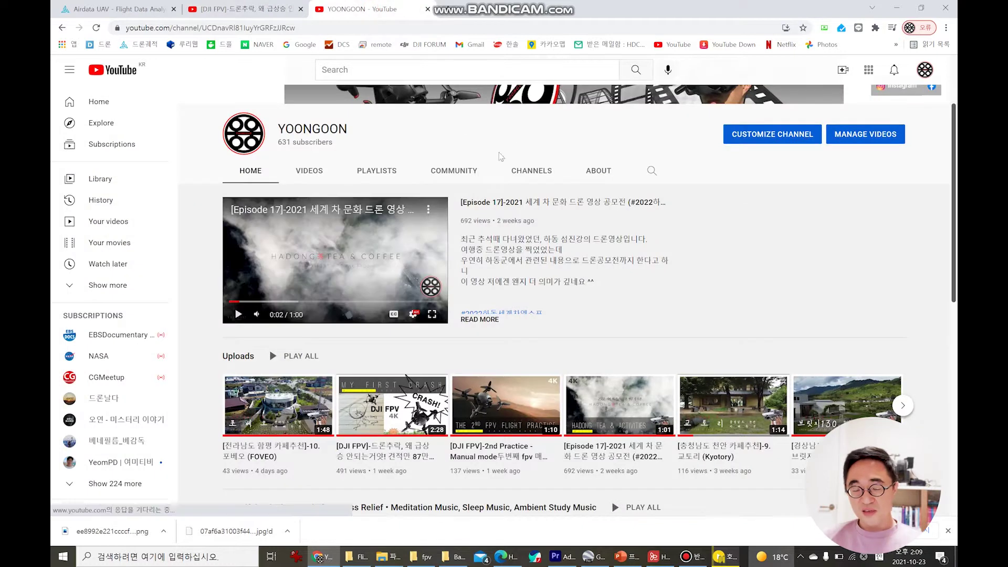
{"action": "left_click", "coordinate": [240, 7]}
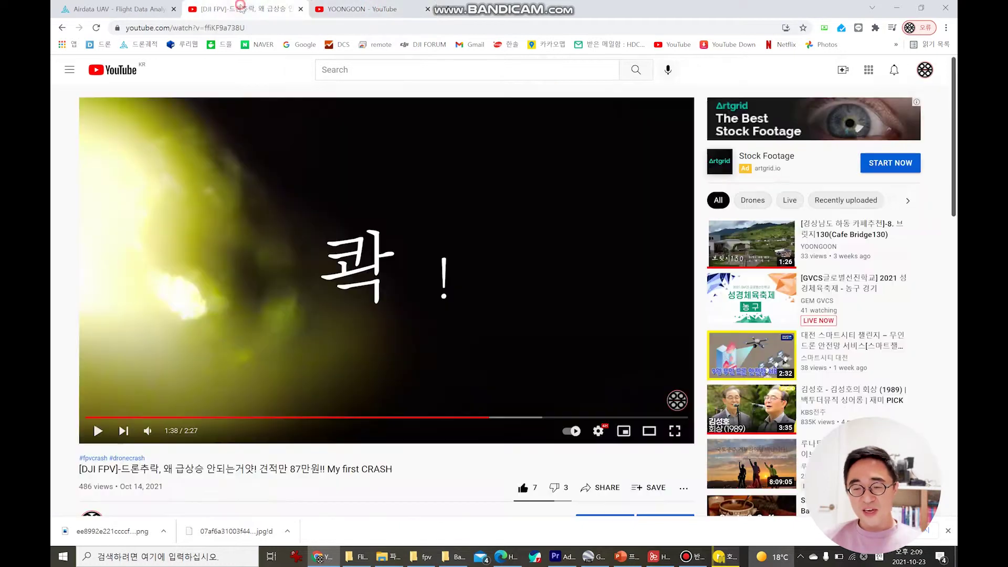
Step: Switch to Google Earth Pro and view the whole Korean peninsula with north facing up in a maximized window
{"action": "left_click", "coordinate": [599, 558]}
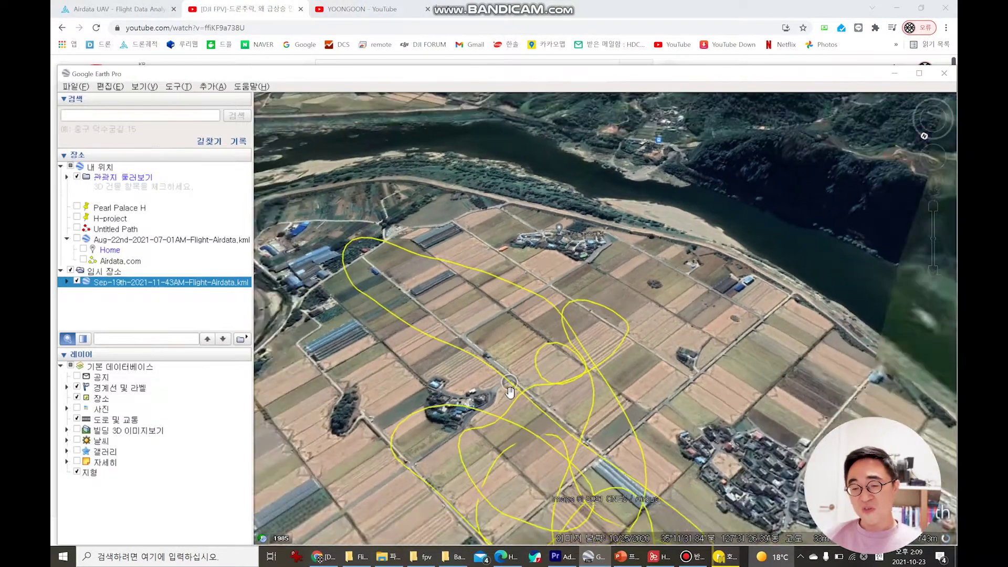
{"action": "scroll", "coordinate": [510, 391], "scroll_direction": "down", "scroll_amount": 6}
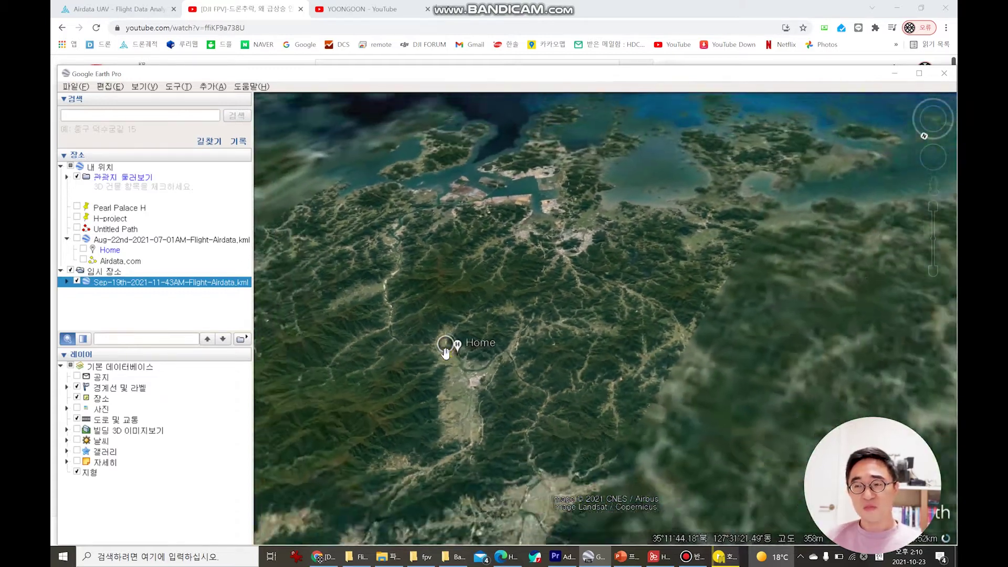
{"action": "scroll", "coordinate": [445, 353], "scroll_direction": "down", "scroll_amount": 5}
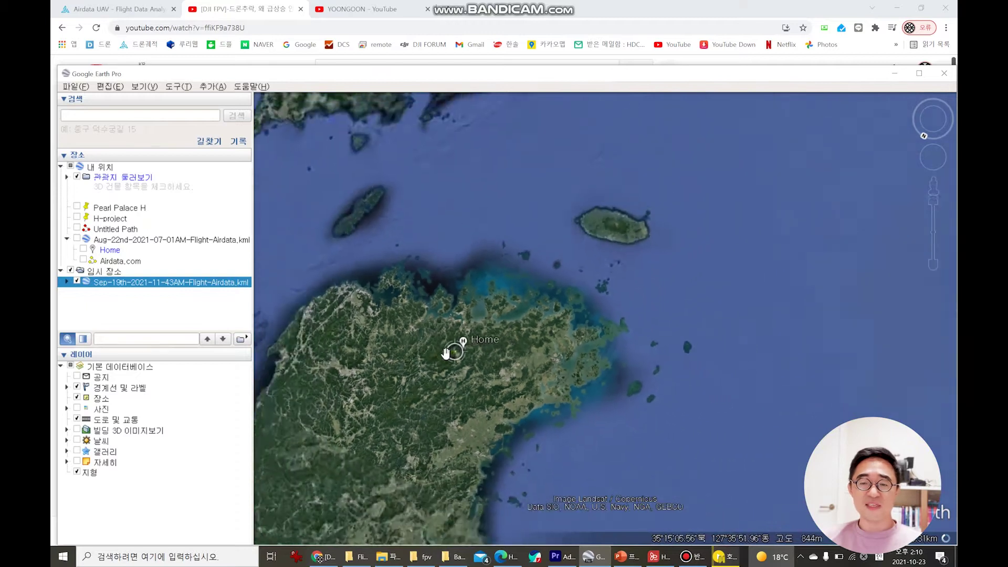
{"action": "left_click_drag", "start_coordinate": [445, 353], "coordinate": [555, 255]}
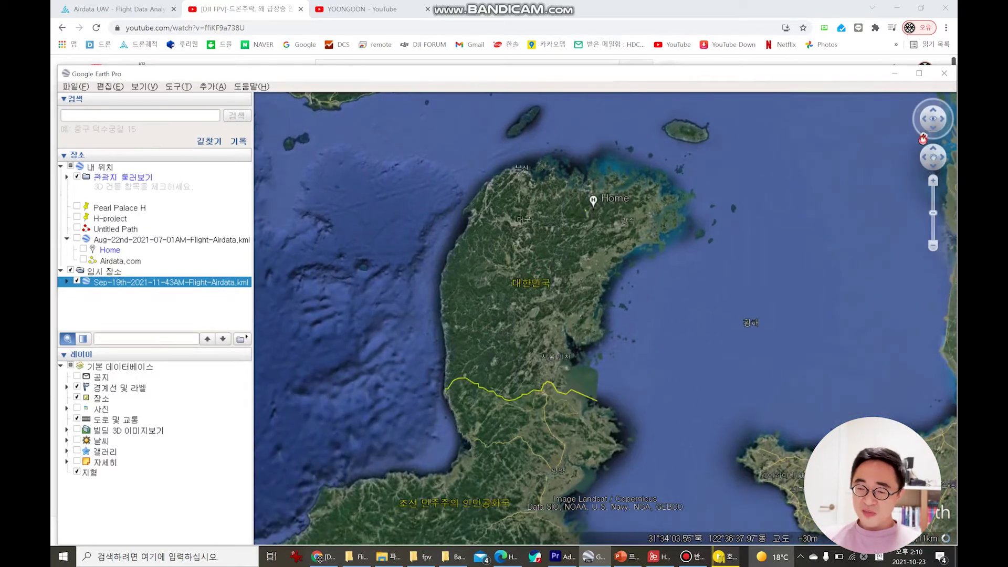
{"action": "left_click", "coordinate": [925, 137]}
{"action": "key", "text": "super+Up"}
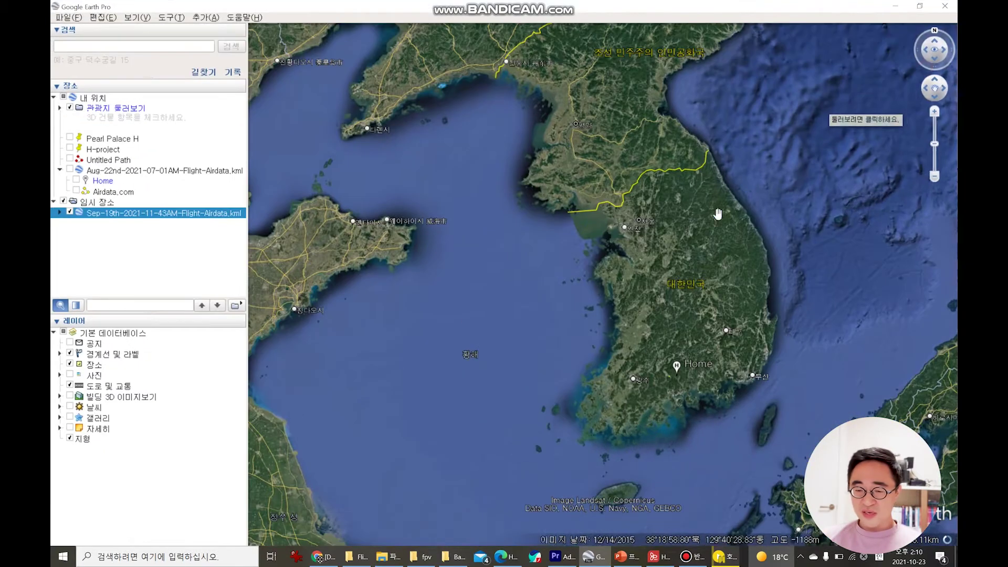
Step: Fly to the Sep-19th-2021-11-43AM-Flight-Airdata.kml track and examine the flight path around its Home point from several angles
{"action": "double_click", "coordinate": [145, 214]}
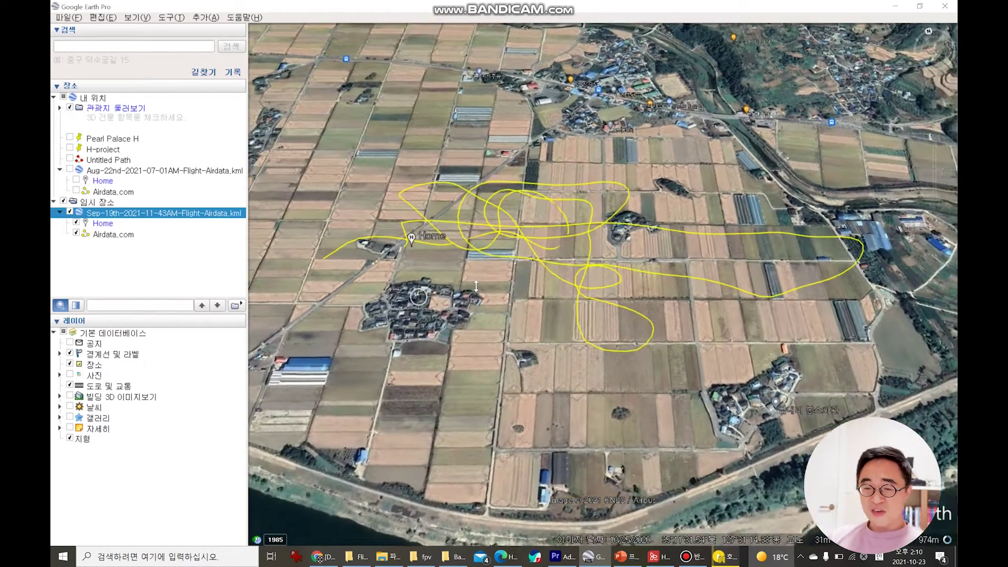
{"action": "scroll", "coordinate": [389, 241], "scroll_direction": "up", "scroll_amount": 2}
{"action": "scroll", "coordinate": [388, 241], "scroll_direction": "up", "scroll_amount": 3}
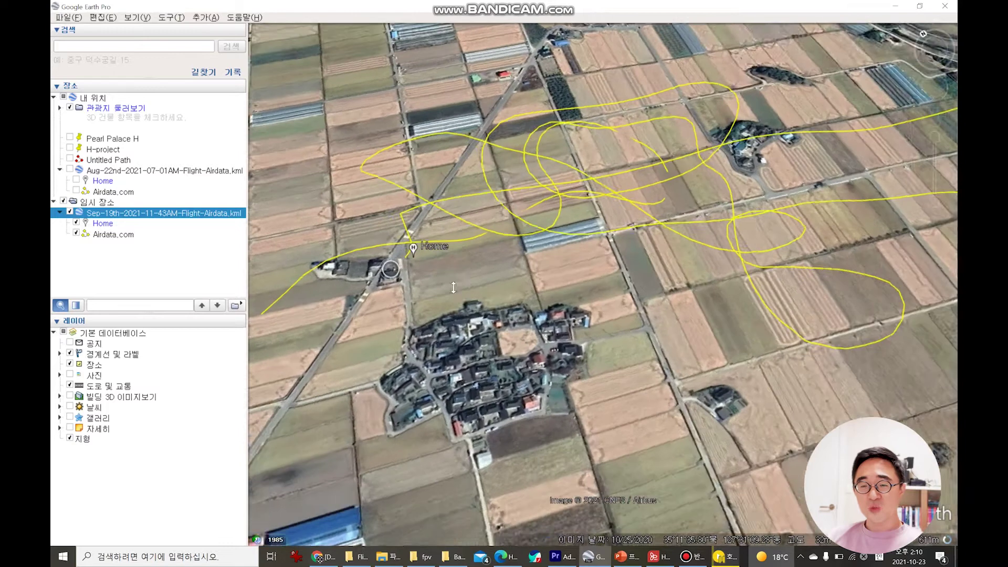
{"action": "scroll", "coordinate": [403, 258], "scroll_direction": "up", "scroll_amount": 1}
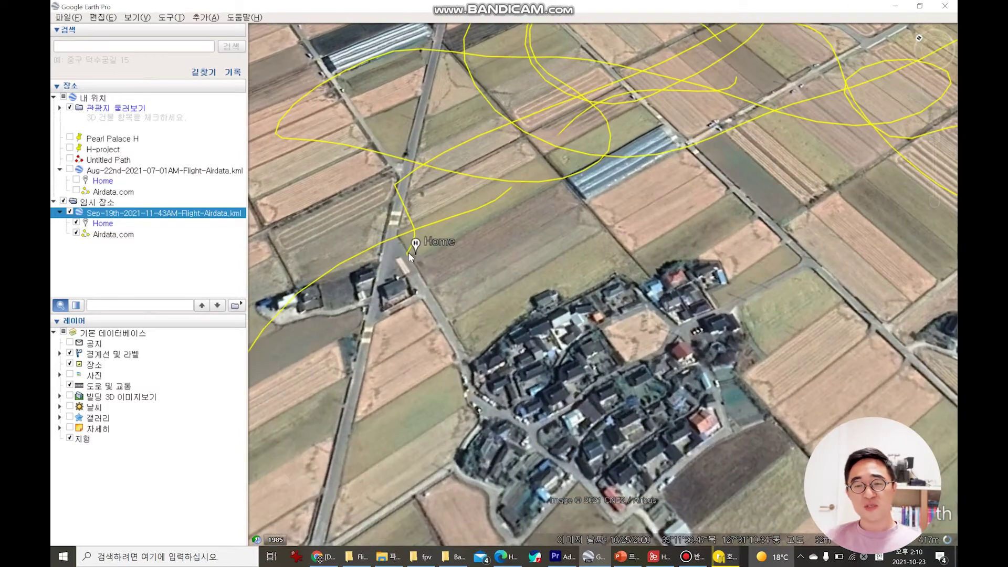
{"action": "scroll", "coordinate": [412, 252], "scroll_direction": "up", "scroll_amount": 2}
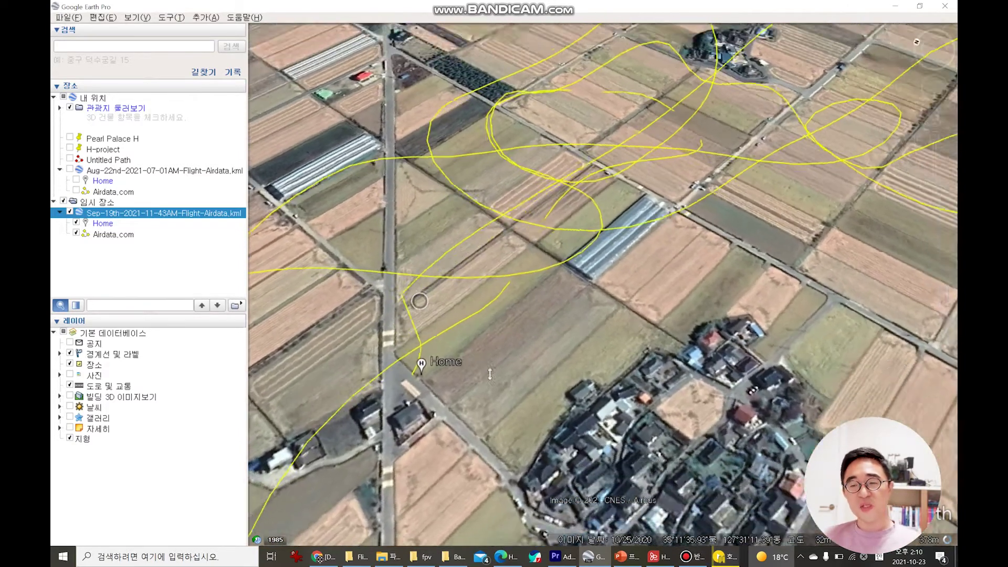
{"action": "scroll", "coordinate": [551, 375], "scroll_direction": "down", "scroll_amount": 3}
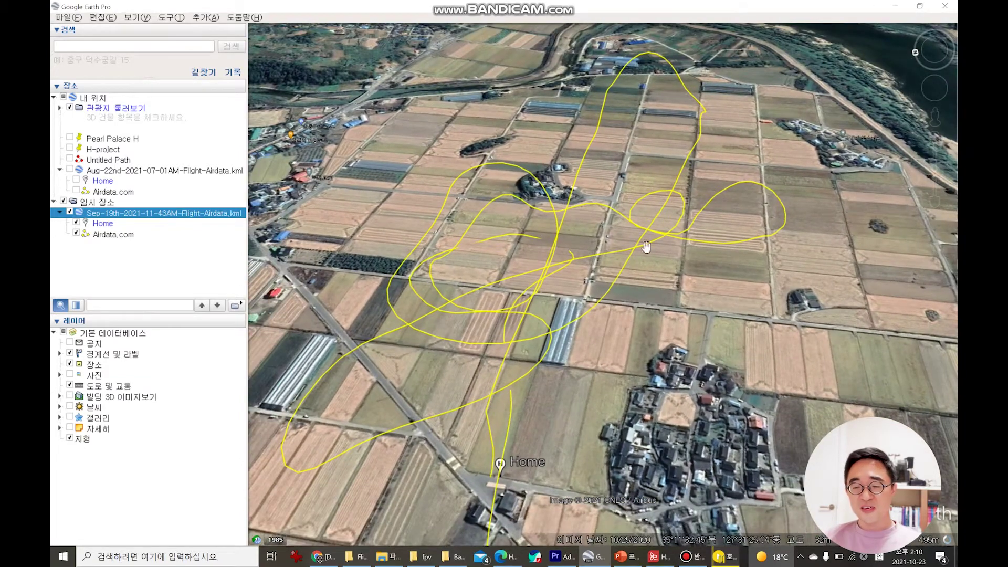
{"action": "mouse_move", "coordinate": [529, 399]}
{"action": "middle_mouse_down"}
{"action": "mouse_move", "coordinate": [502, 416]}
{"action": "mouse_move", "coordinate": [599, 357]}
{"action": "mouse_move", "coordinate": [654, 415]}
{"action": "mouse_move", "coordinate": [580, 295]}
{"action": "middle_mouse_up"}
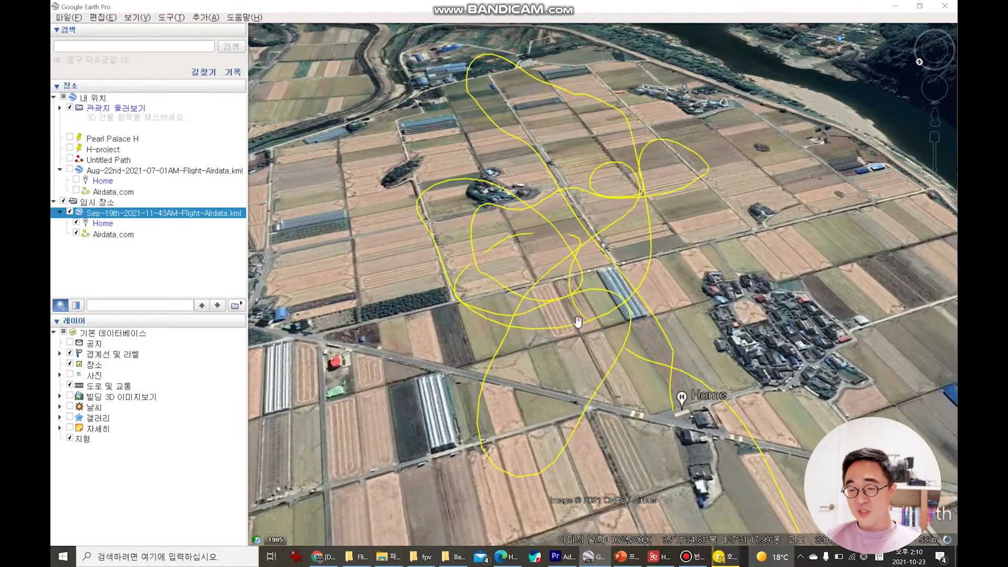
{"action": "middle_click_drag", "start_coordinate": [560, 366], "coordinate": [632, 373]}
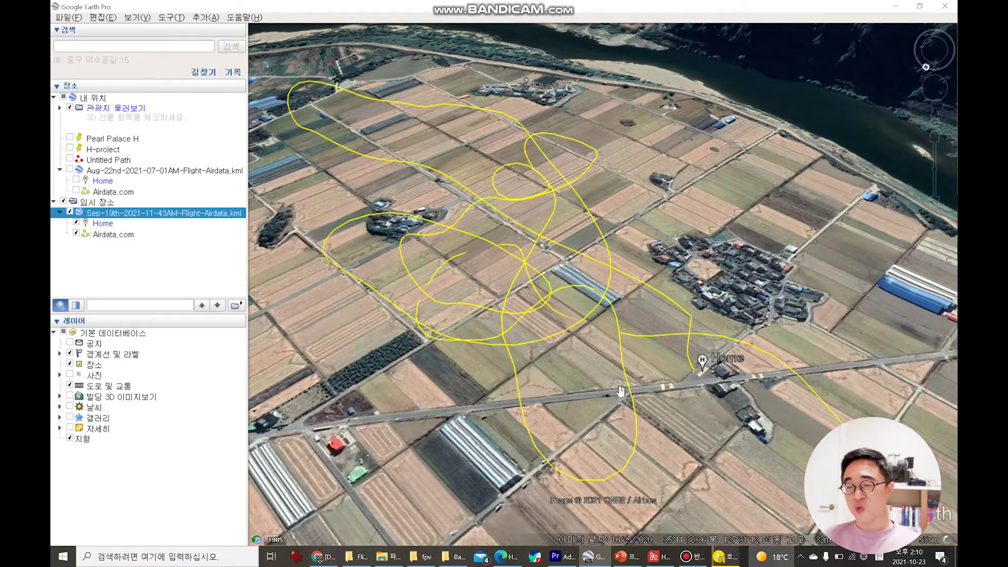
Step: Switch to PotPlayer, play the 호미곶 - No Logo.mp4 clip with its keymap overlay to about 1:09, and minimize the player
{"action": "left_click", "coordinate": [724, 557]}
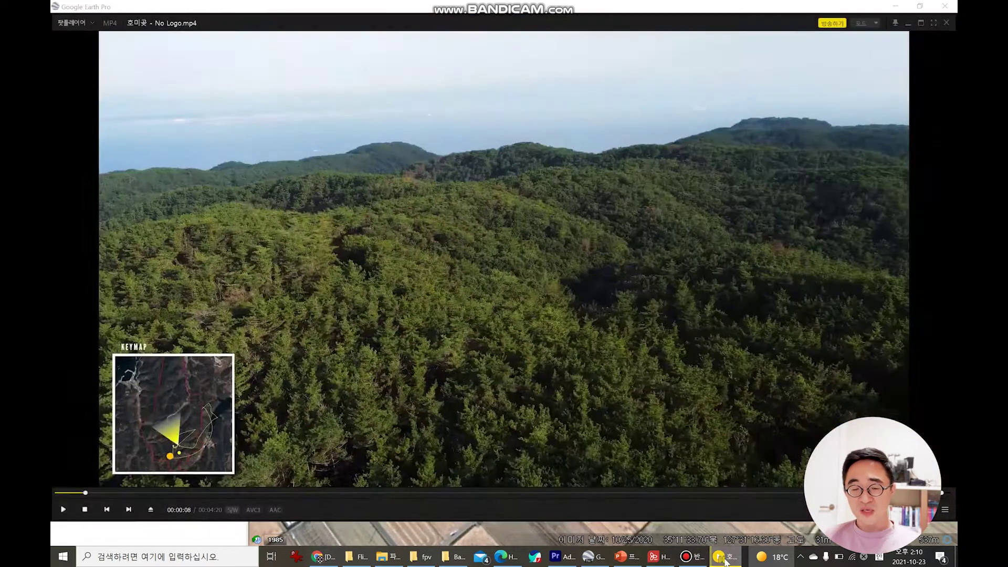
{"action": "left_click", "coordinate": [436, 346]}
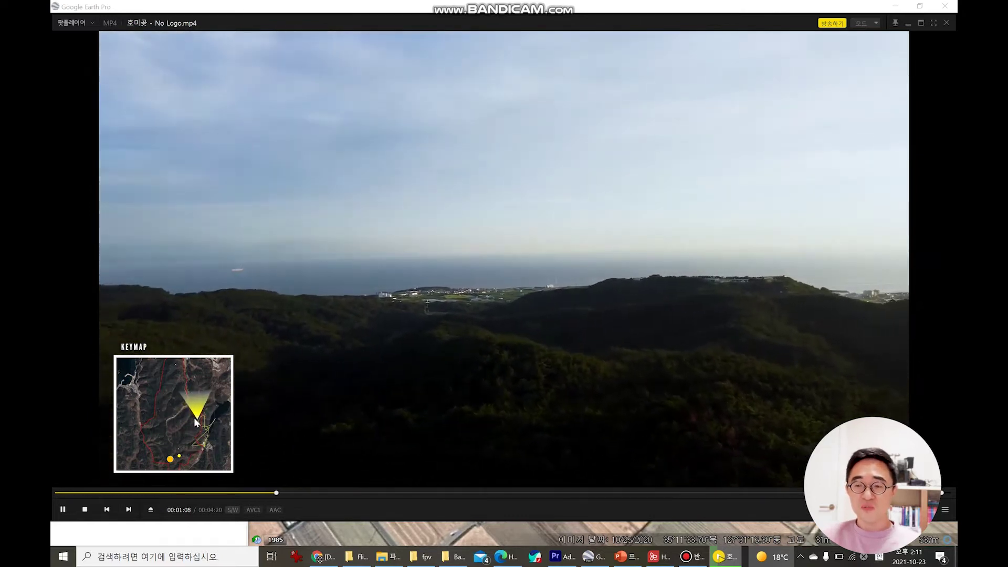
{"action": "key", "text": "space"}
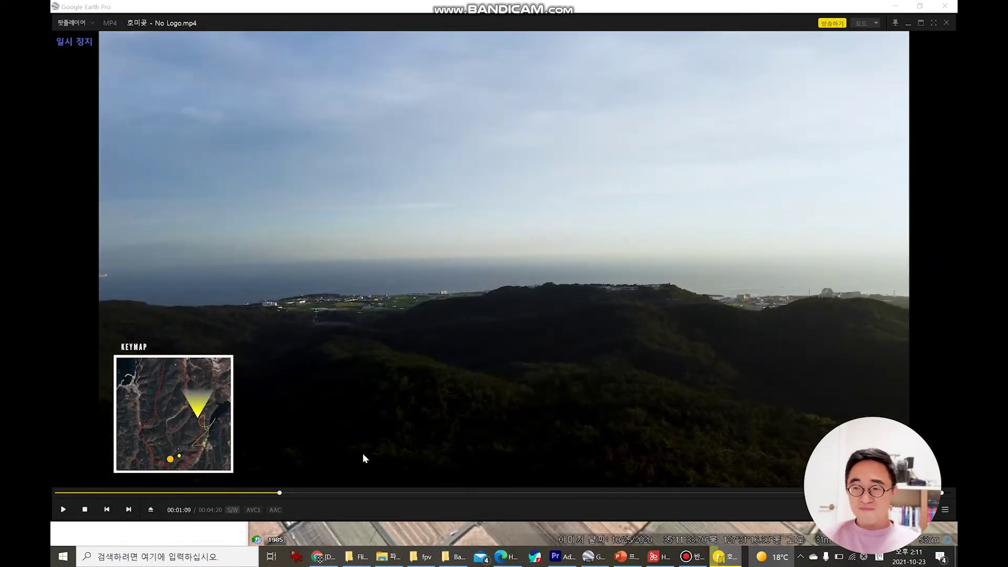
{"action": "left_click", "coordinate": [906, 25]}
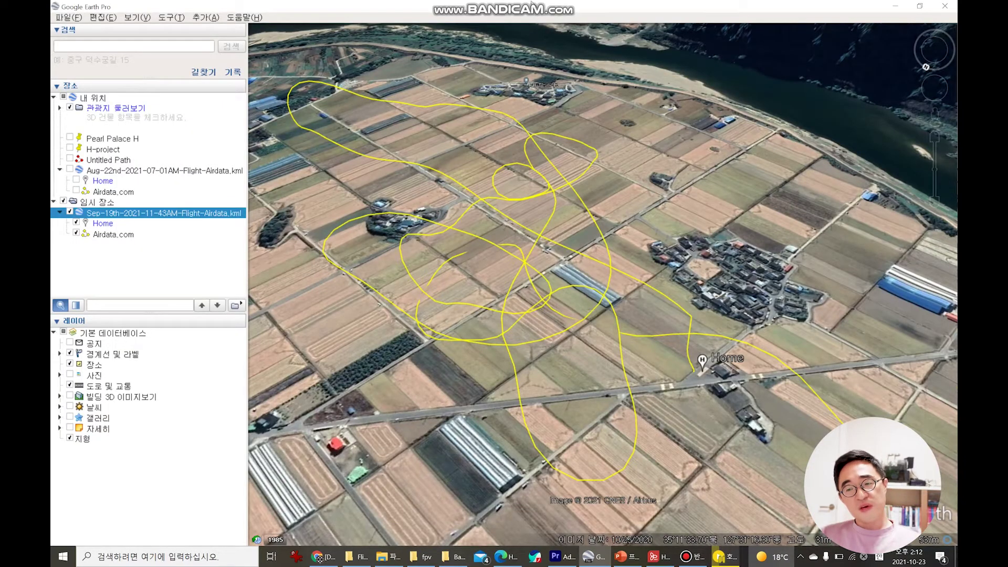
Step: Hide the Google Earth Pro sidebar and arrange its window side by side with the browser, with the map on the right half
{"action": "double_click", "coordinate": [531, 6]}
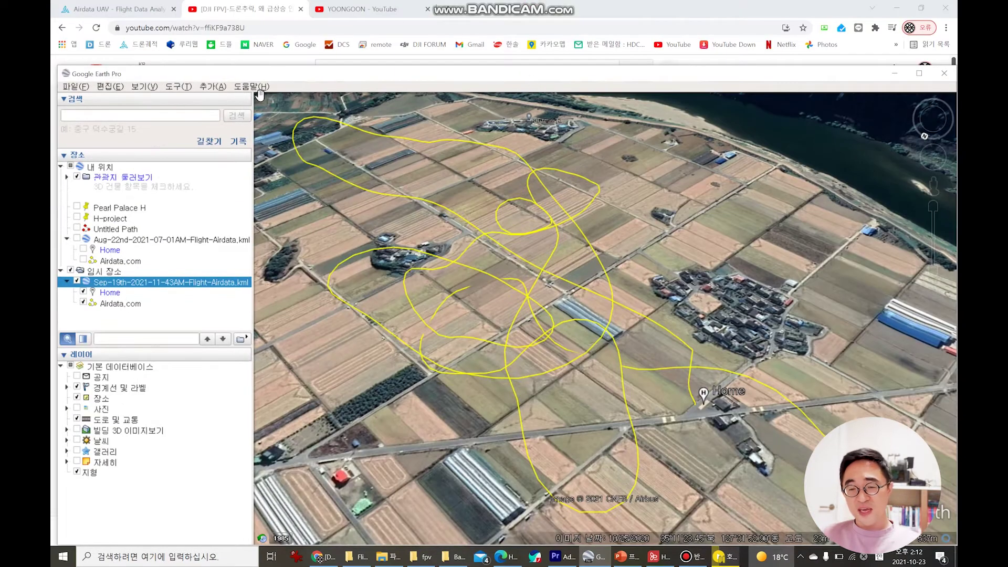
{"action": "left_click", "coordinate": [145, 87]}
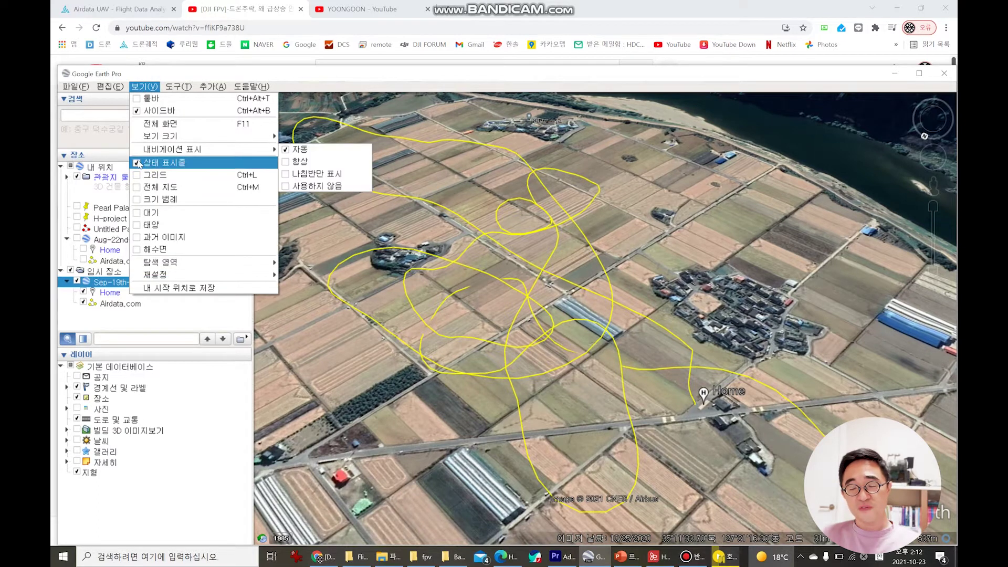
{"action": "left_click", "coordinate": [141, 124]}
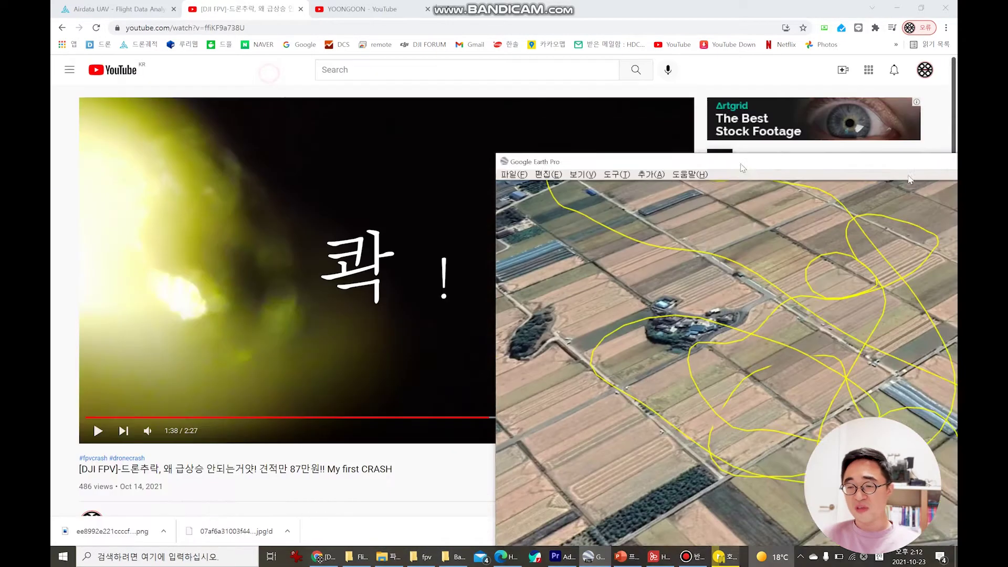
{"action": "key", "text": "super+Right"}
{"action": "left_click", "coordinate": [391, 110]}
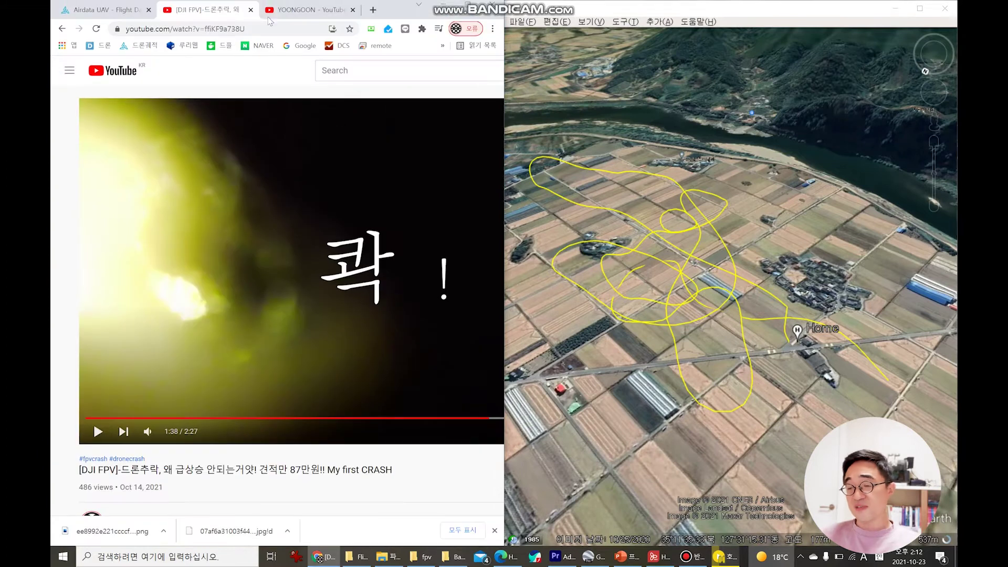
Step: Return to the "My first CRASH" video and play it from the beginning
{"action": "left_click", "coordinate": [291, 12]}
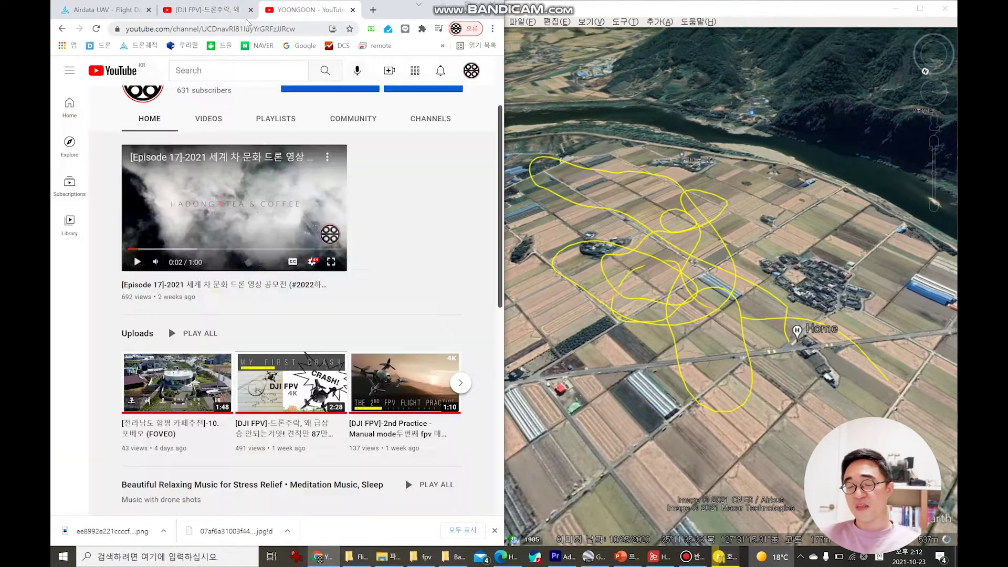
{"action": "left_click", "coordinate": [211, 13]}
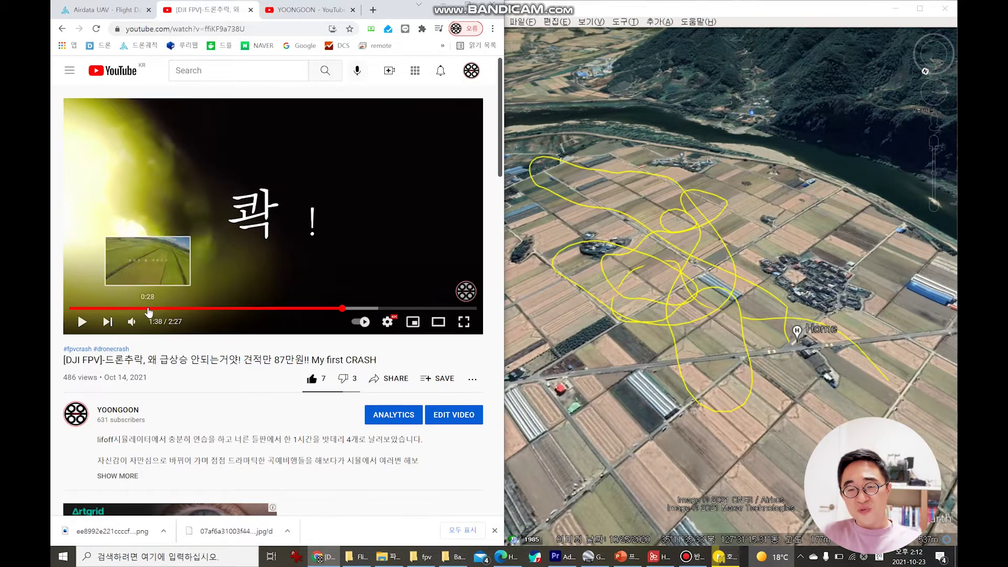
{"action": "left_click", "coordinate": [76, 310]}
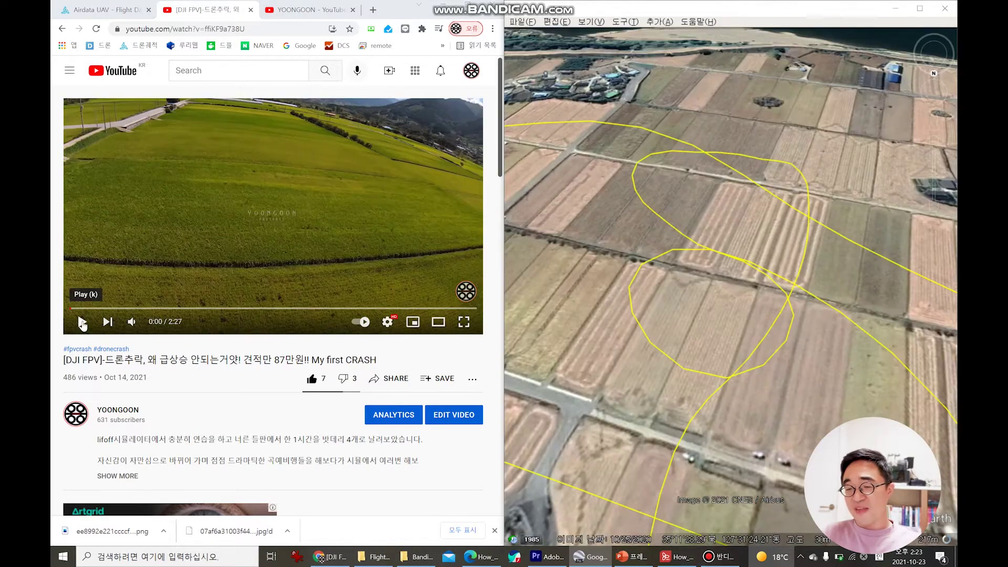
{"action": "left_click", "coordinate": [82, 322]}
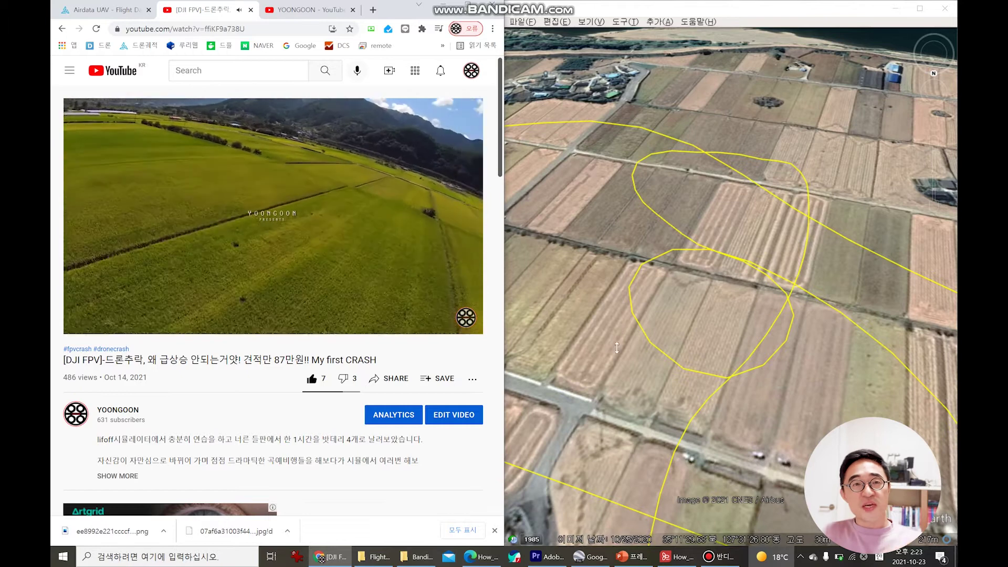
Step: Follow the drone's yellow flight path at low altitude in the 3D map while the crash video plays
{"action": "middle_click_drag", "start_coordinate": [618, 350], "coordinate": [635, 365]}
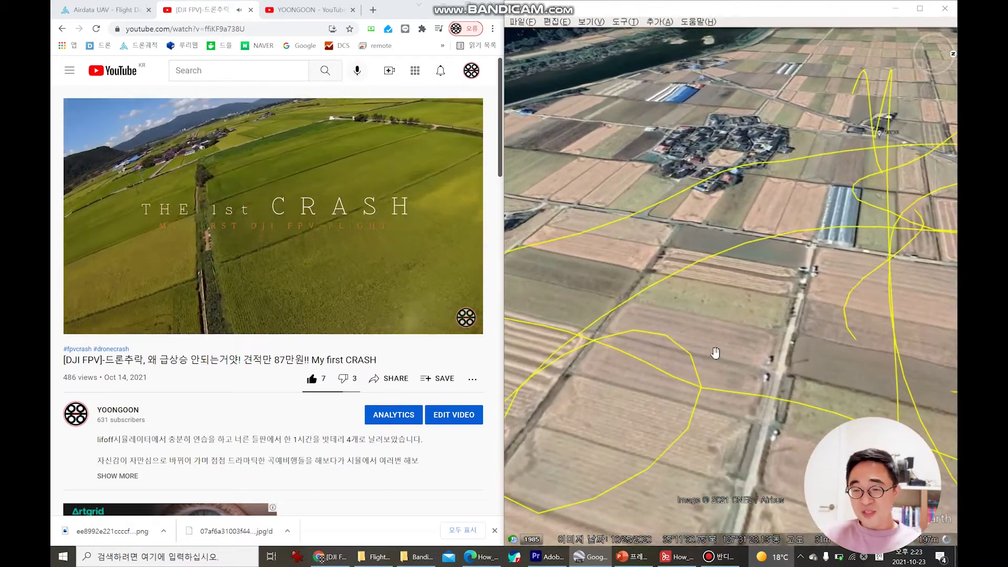
{"action": "middle_click_drag", "start_coordinate": [715, 347], "coordinate": [783, 361]}
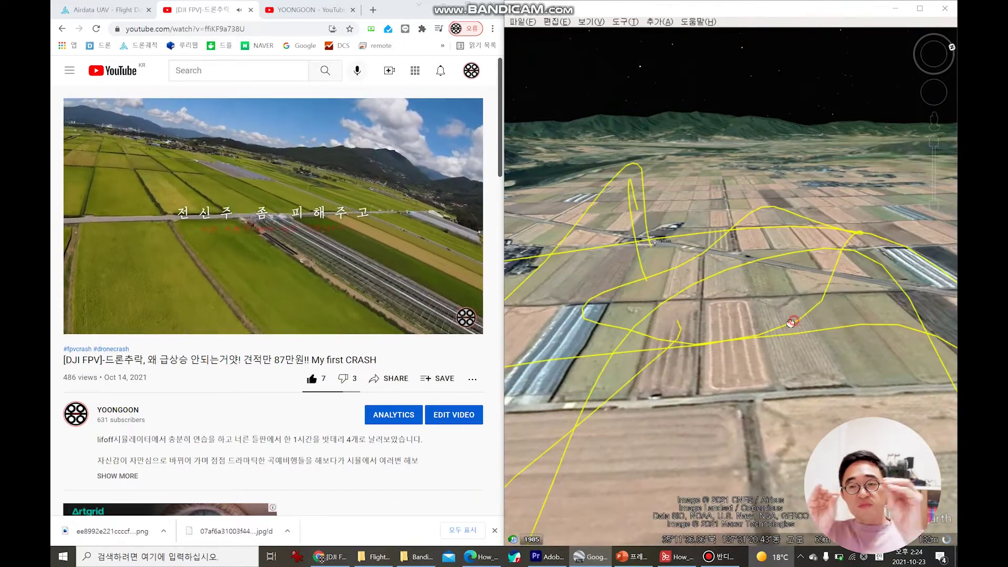
{"action": "left_click_drag", "start_coordinate": [787, 340], "coordinate": [805, 296]}
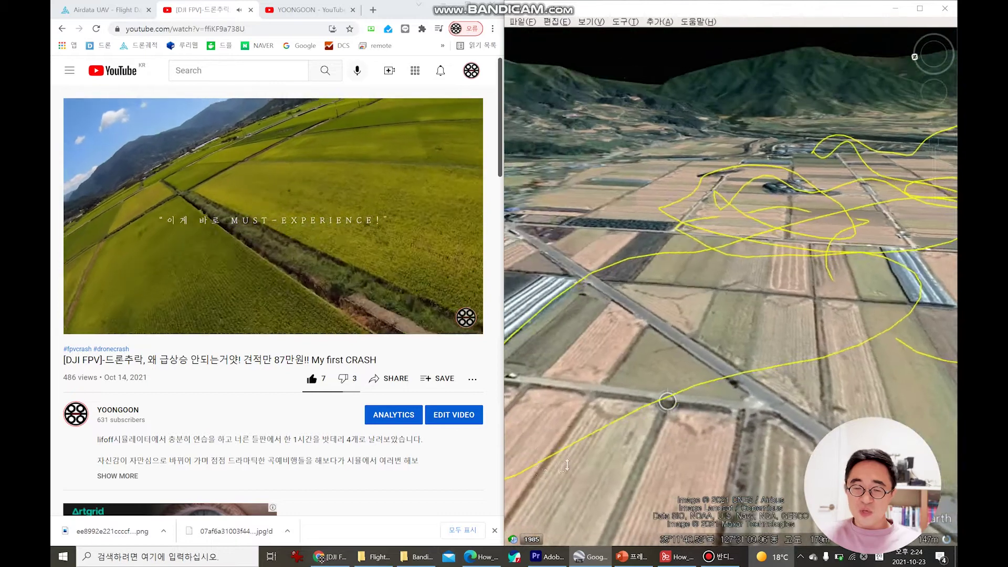
{"action": "left_click_drag", "start_coordinate": [566, 464], "coordinate": [701, 278]}
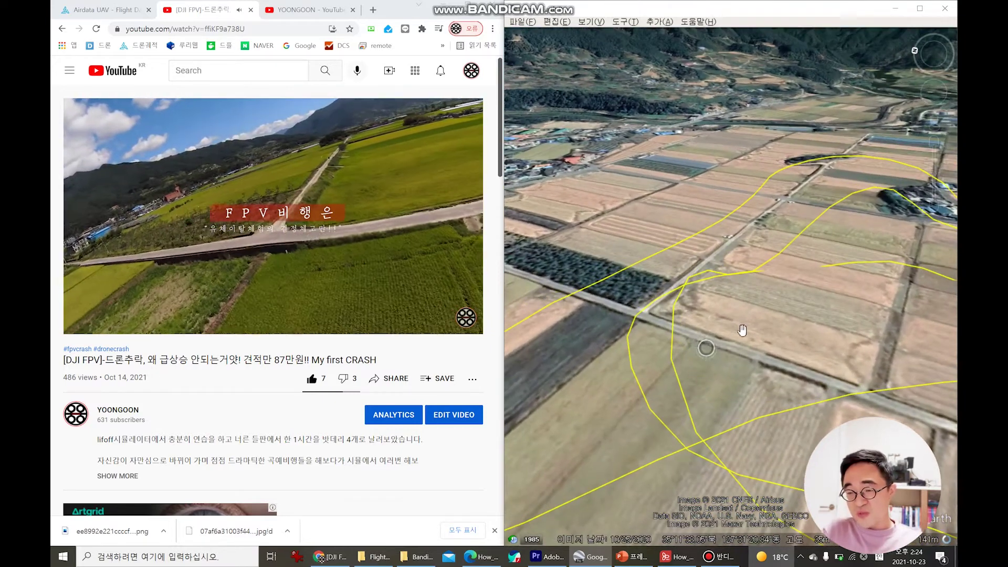
Step: Trace the flight path over the fields around the Home marker alongside the crash video, and pause the video at 1:38
{"action": "left_click_drag", "start_coordinate": [751, 329], "coordinate": [730, 406]}
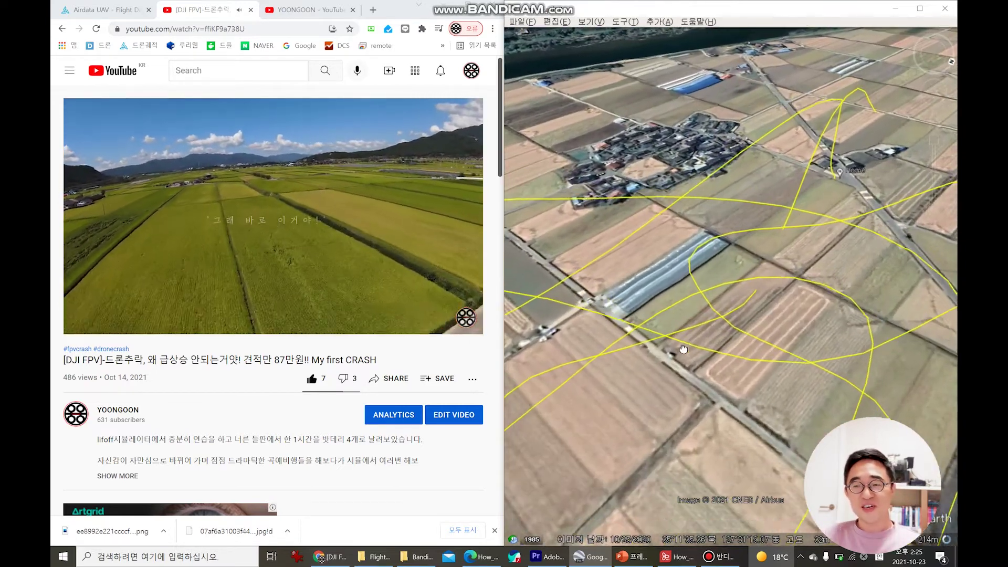
{"action": "left_click", "coordinate": [722, 318]}
{"action": "double_click", "coordinate": [741, 318]}
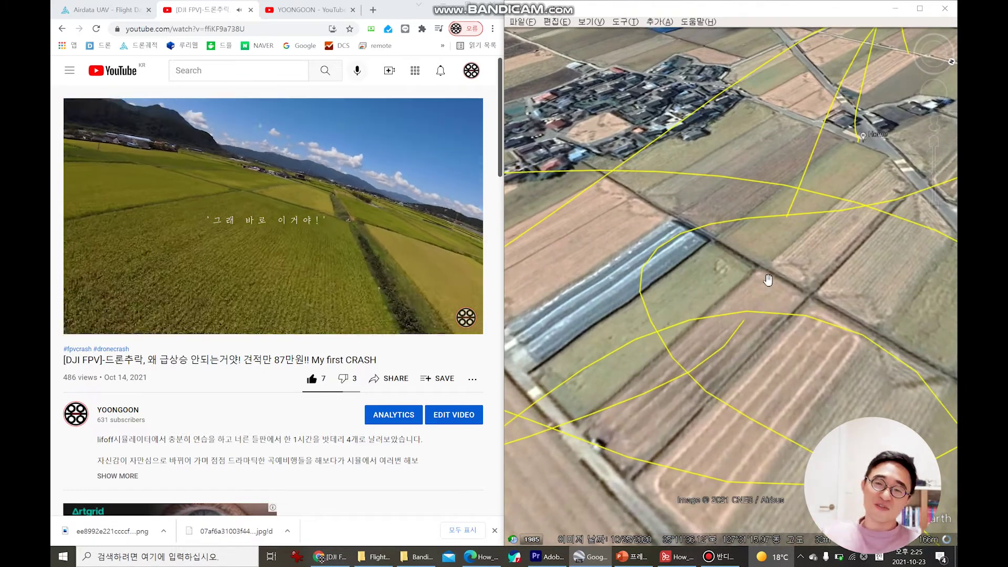
{"action": "middle_click_drag", "start_coordinate": [772, 255], "coordinate": [764, 261]}
{"action": "middle_click_drag", "start_coordinate": [691, 384], "coordinate": [678, 415]}
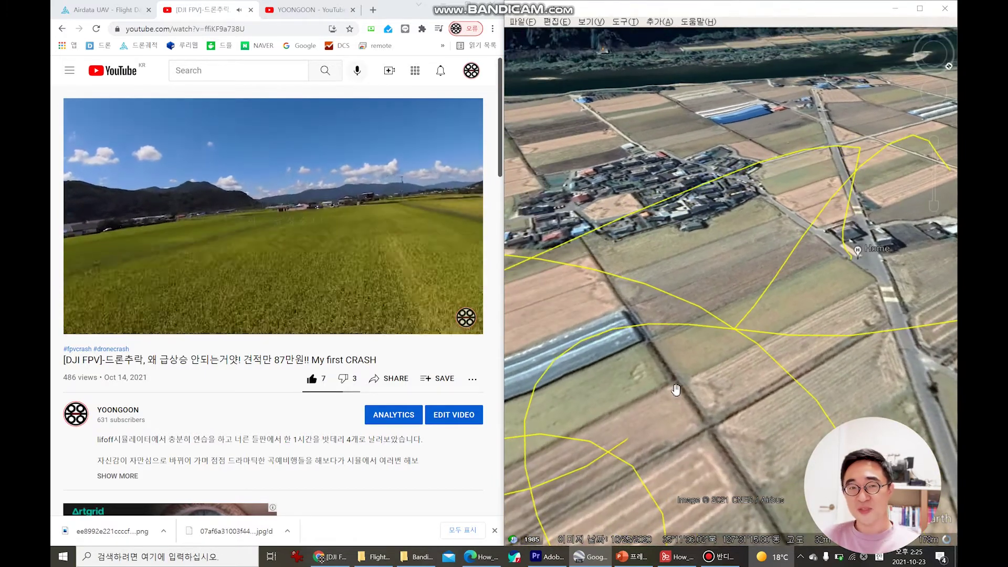
{"action": "scroll", "coordinate": [738, 249], "scroll_direction": "up", "scroll_amount": 1}
{"action": "mouse_move", "coordinate": [738, 249]}
{"action": "middle_mouse_down"}
{"action": "mouse_move", "coordinate": [757, 336]}
{"action": "mouse_move", "coordinate": [777, 299]}
{"action": "mouse_move", "coordinate": [703, 356]}
{"action": "mouse_move", "coordinate": [654, 412]}
{"action": "mouse_move", "coordinate": [741, 328]}
{"action": "mouse_move", "coordinate": [738, 259]}
{"action": "middle_mouse_up"}
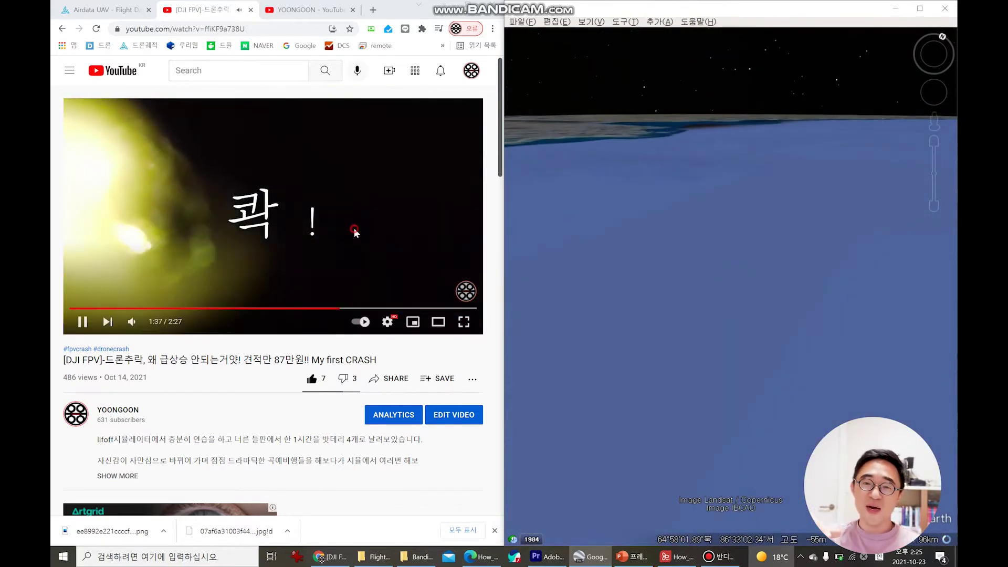
{"action": "left_click", "coordinate": [345, 289]}
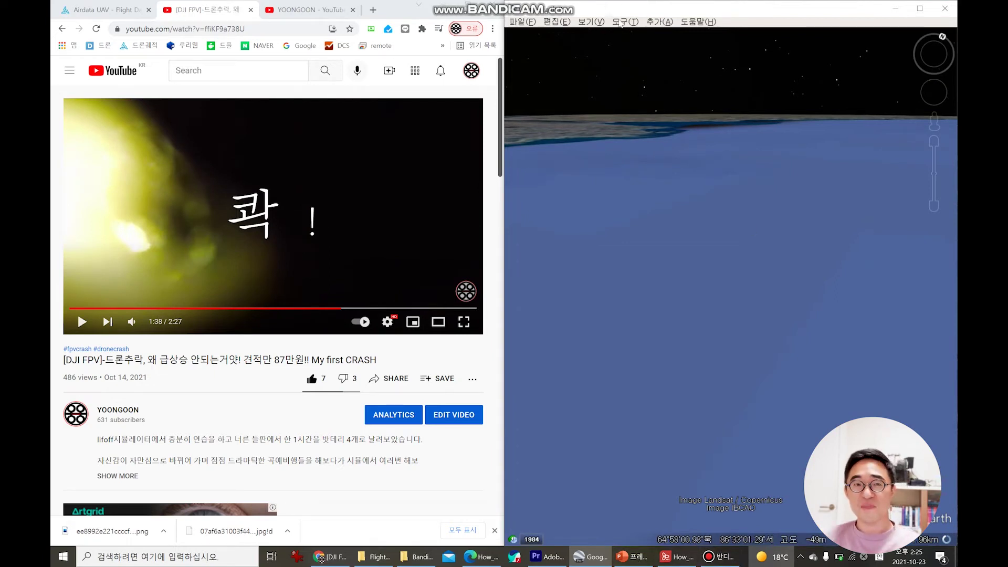
Step: Show the Google Earth Pro sidebar again and fly back to the Sep-19th-2021 Airdata.com track, angling the view around the Home marker
{"action": "left_click", "coordinate": [604, 23]}
{"action": "left_click", "coordinate": [604, 43]}
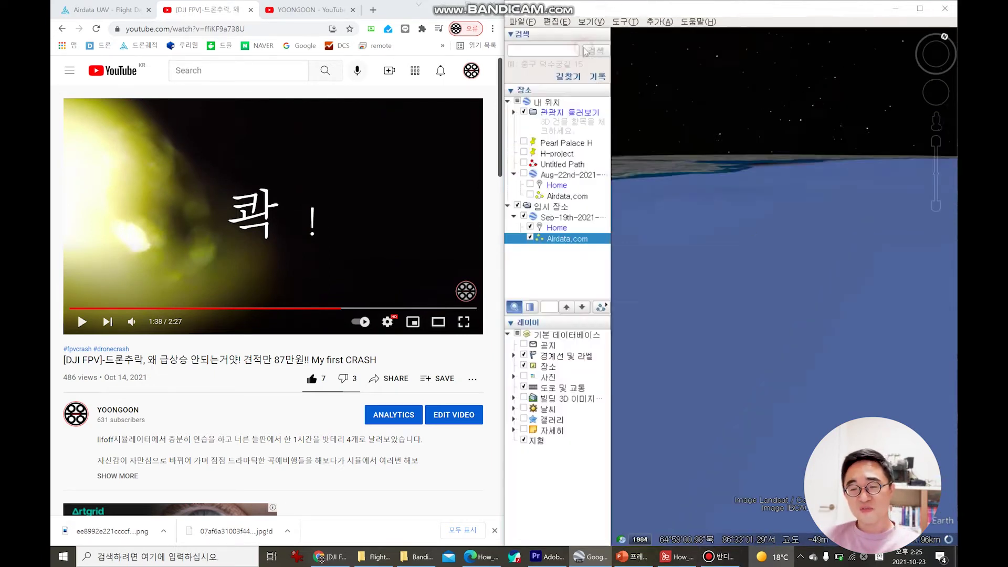
{"action": "double_click", "coordinate": [566, 238]}
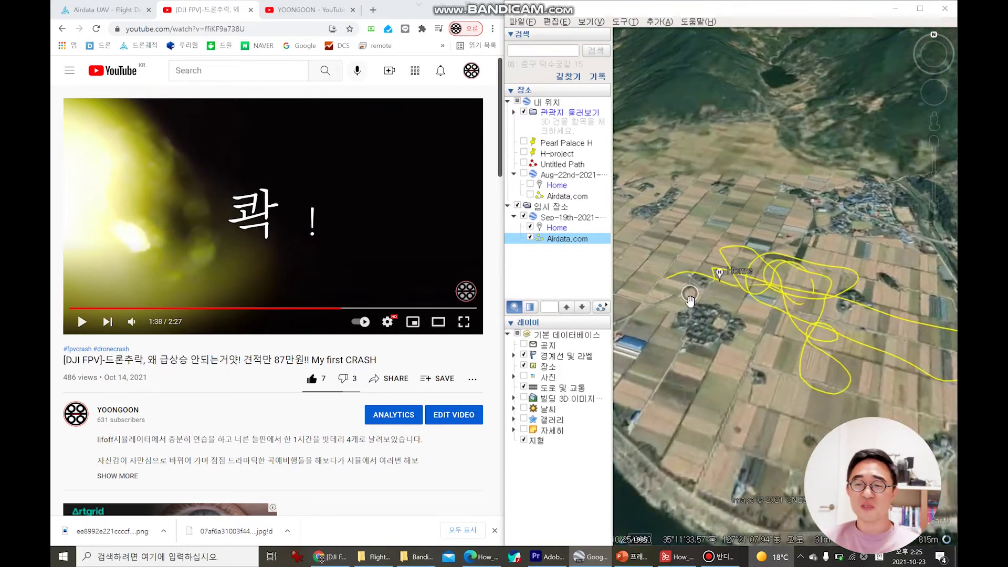
{"action": "middle_click_drag", "start_coordinate": [706, 286], "coordinate": [772, 347]}
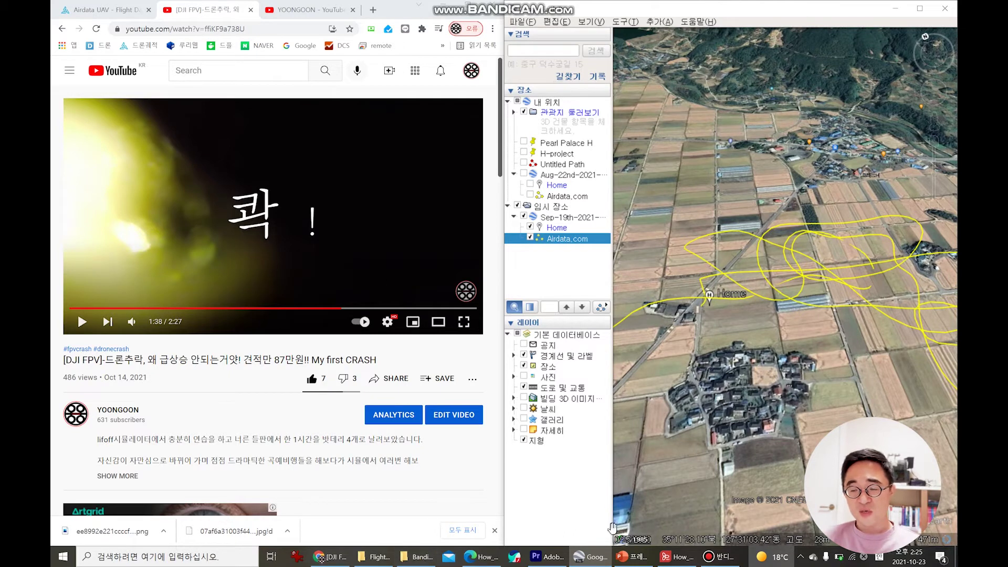
Step: Examine the Android FlightRecord path in DJI's flight record export PDF, highlighting the FlightRecord folder name, and close the document
{"action": "mouse_move", "coordinate": [375, 558]}
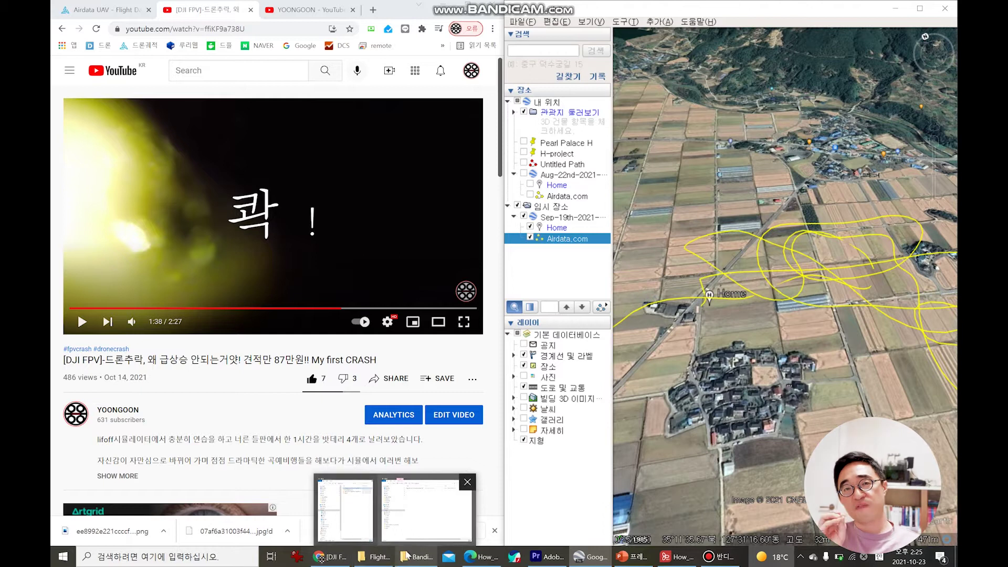
{"action": "left_click", "coordinate": [426, 508]}
{"action": "left_click", "coordinate": [677, 557]}
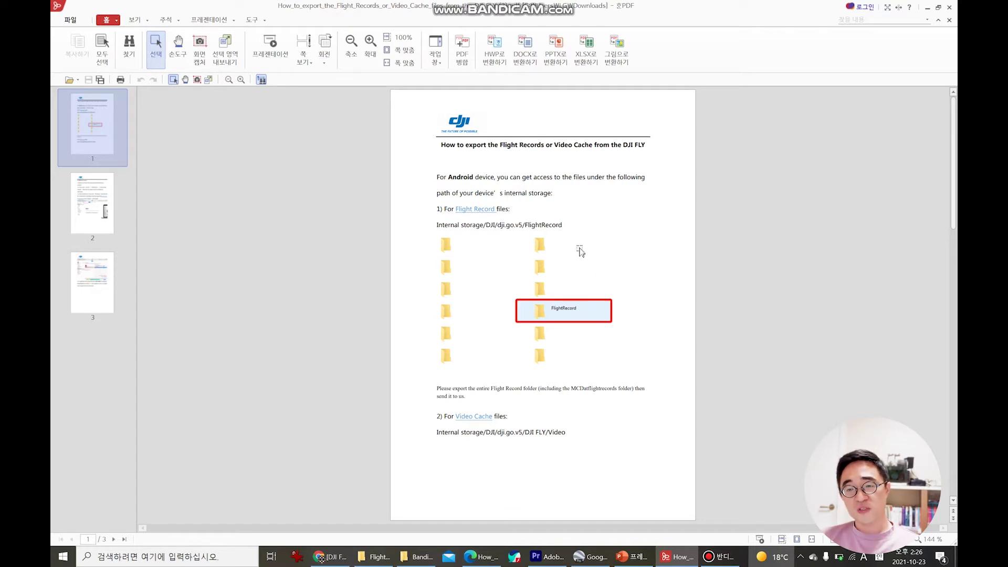
{"action": "scroll", "coordinate": [496, 215], "scroll_direction": "up", "scroll_amount": 4, "text": "ctrl"}
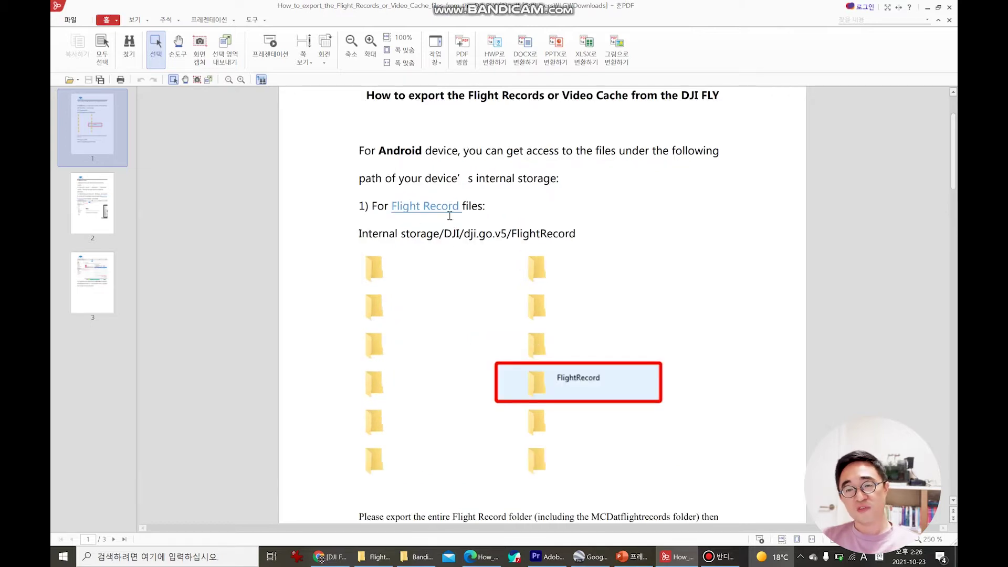
{"action": "left_click_drag", "start_coordinate": [440, 234], "coordinate": [576, 234]}
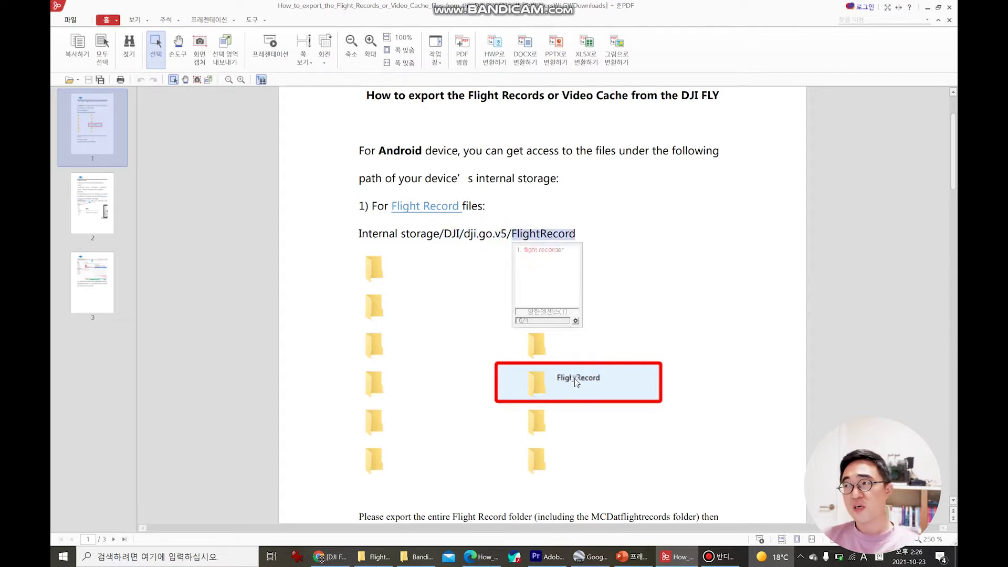
{"action": "scroll", "coordinate": [571, 383], "scroll_direction": "down", "scroll_amount": 1}
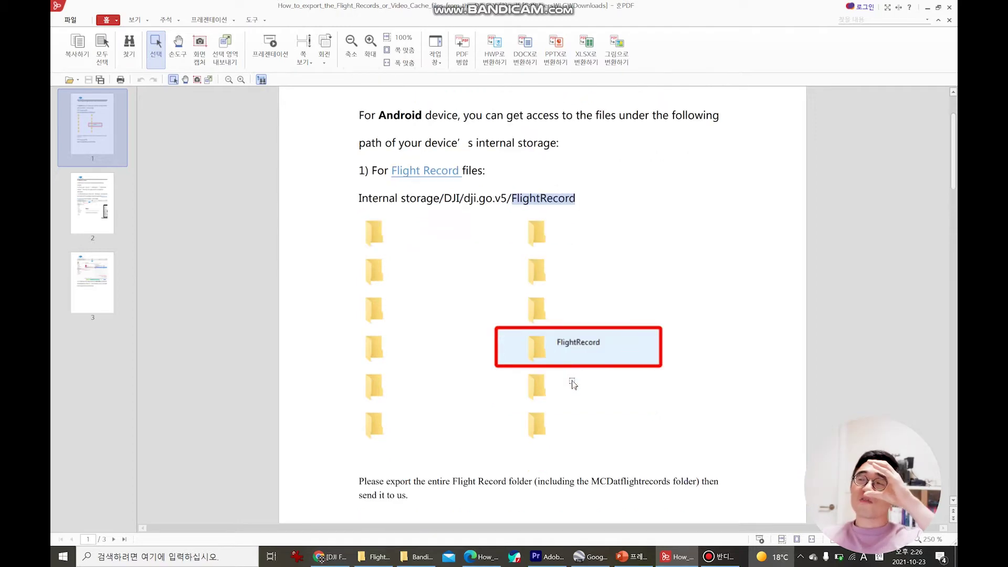
{"action": "scroll", "coordinate": [572, 383], "scroll_direction": "down", "scroll_amount": 1}
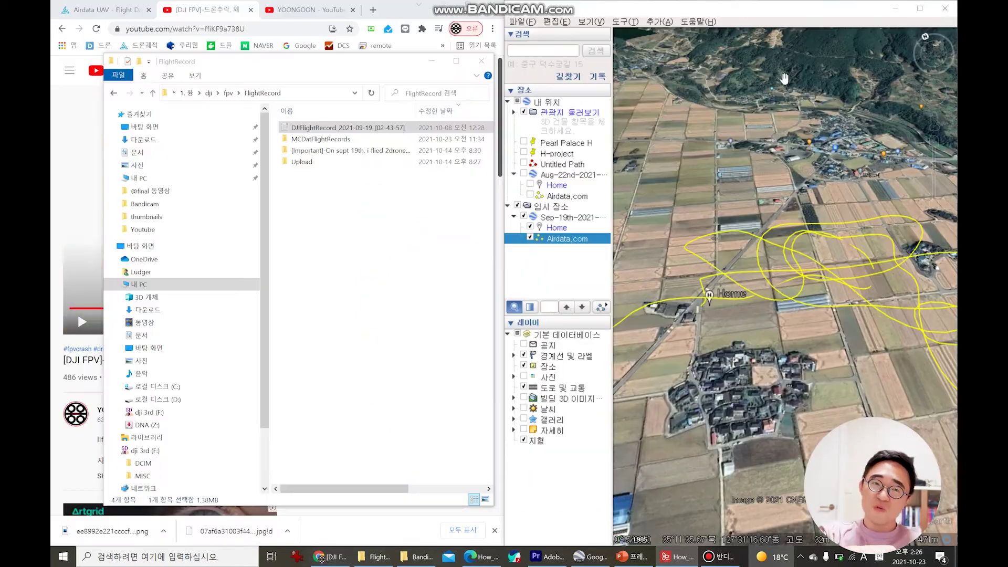
{"action": "left_click", "coordinate": [949, 8]}
Step: Sort the FlightRecord folder by name, select the DJIFlightRecord_2021-09-19_[02-43-57] text file and maximize the folder window
{"action": "left_click", "coordinate": [320, 110]}
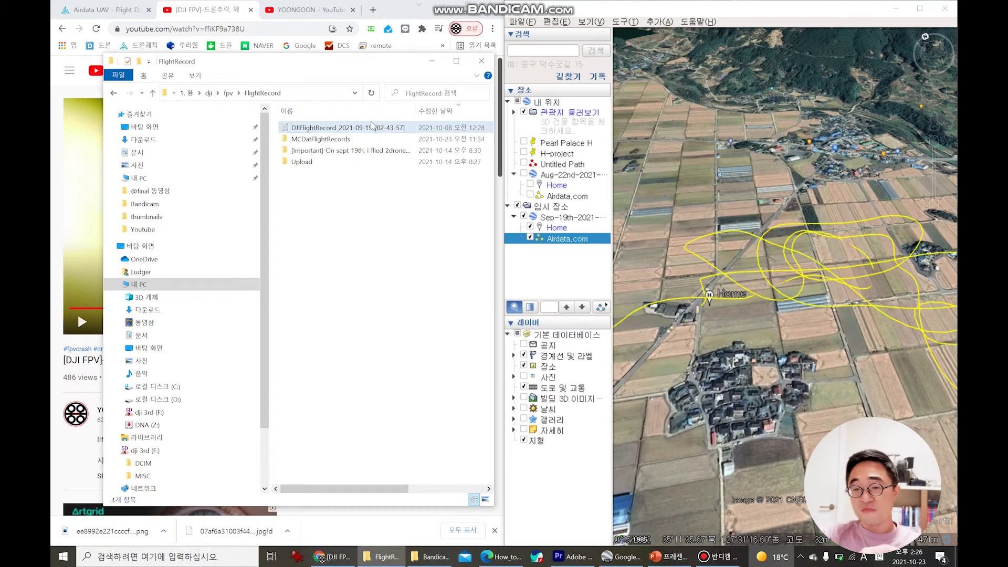
{"action": "left_click", "coordinate": [351, 128]}
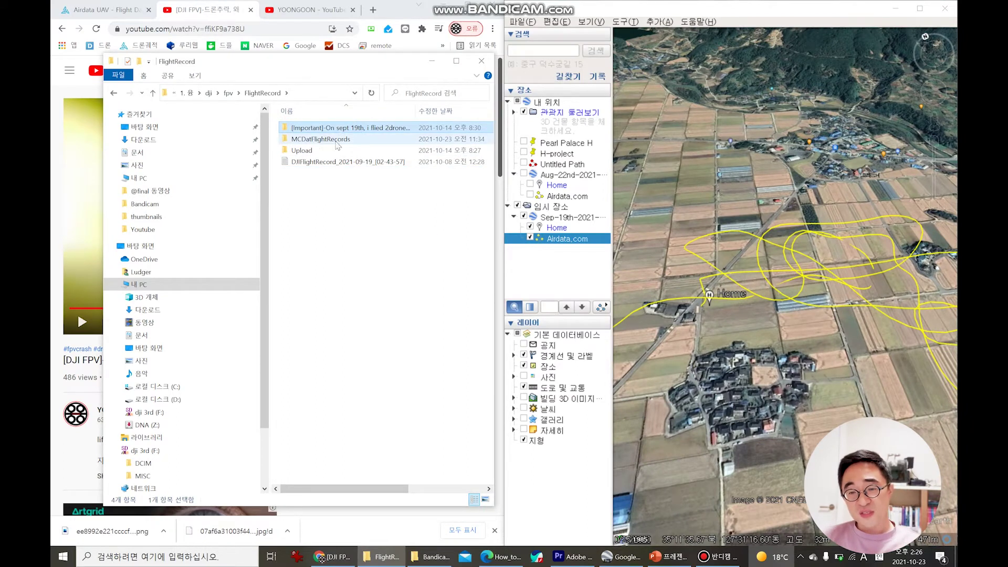
{"action": "left_click", "coordinate": [314, 162]}
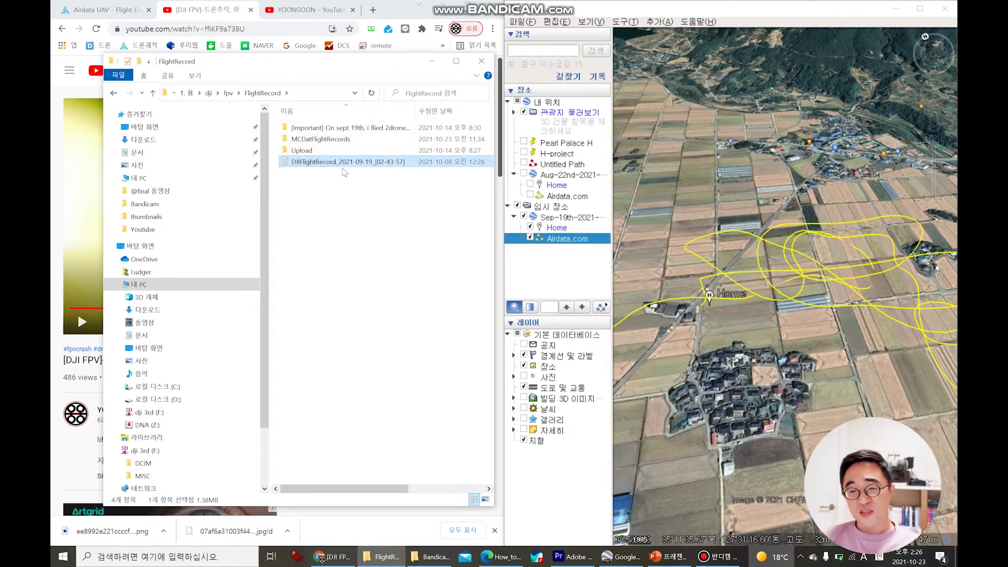
{"action": "left_click", "coordinate": [457, 61]}
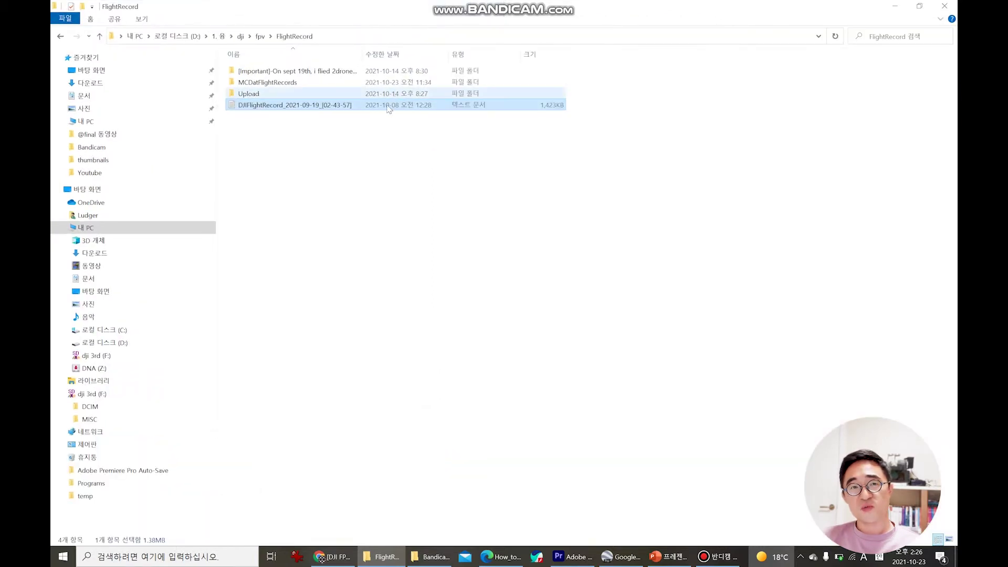
{"action": "left_click", "coordinate": [387, 109]}
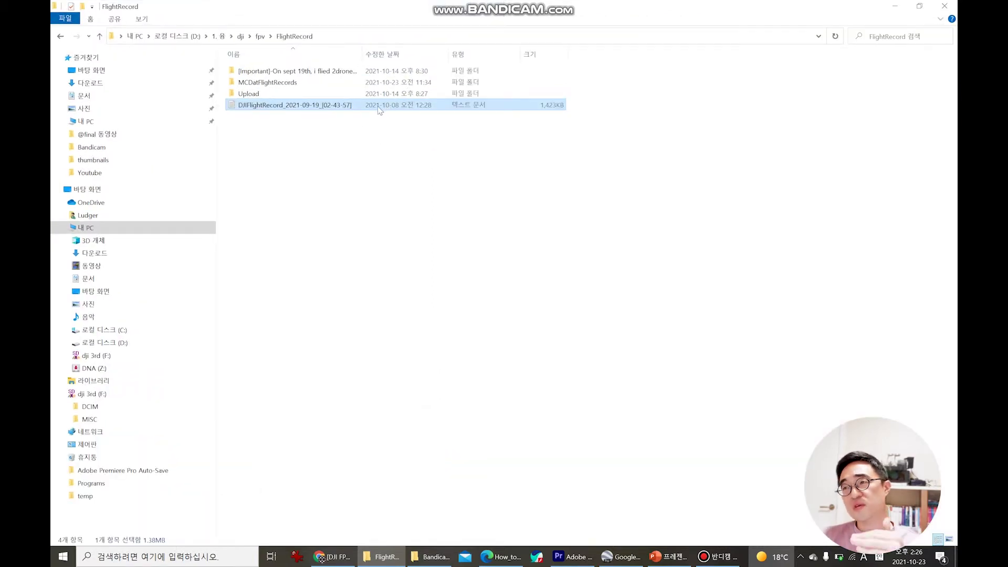
{"action": "left_click", "coordinate": [423, 109]}
{"action": "left_click", "coordinate": [422, 110]}
{"action": "left_click", "coordinate": [422, 109]}
{"action": "left_click", "coordinate": [422, 109]}
{"action": "left_click", "coordinate": [422, 109]}
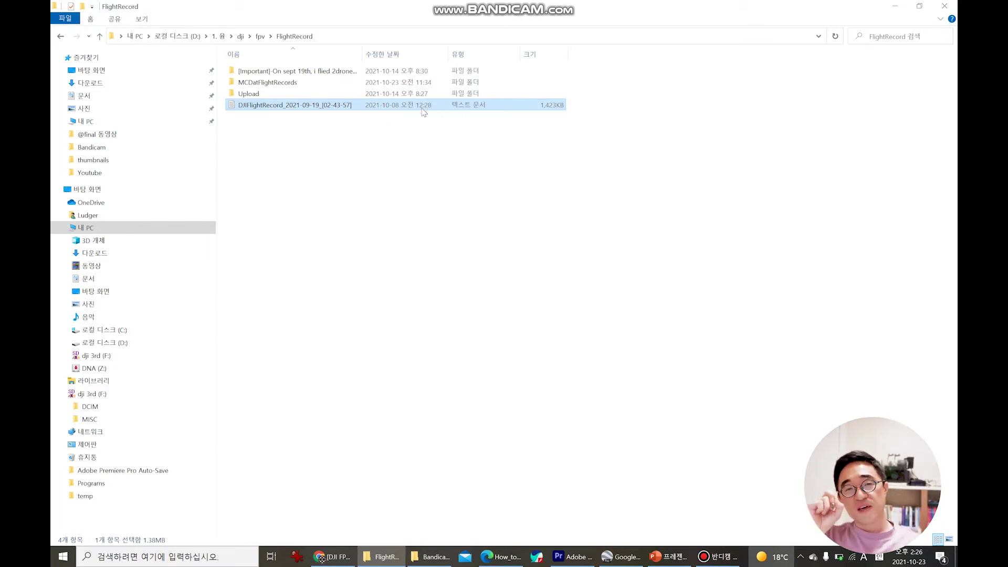
{"action": "left_click", "coordinate": [422, 109]}
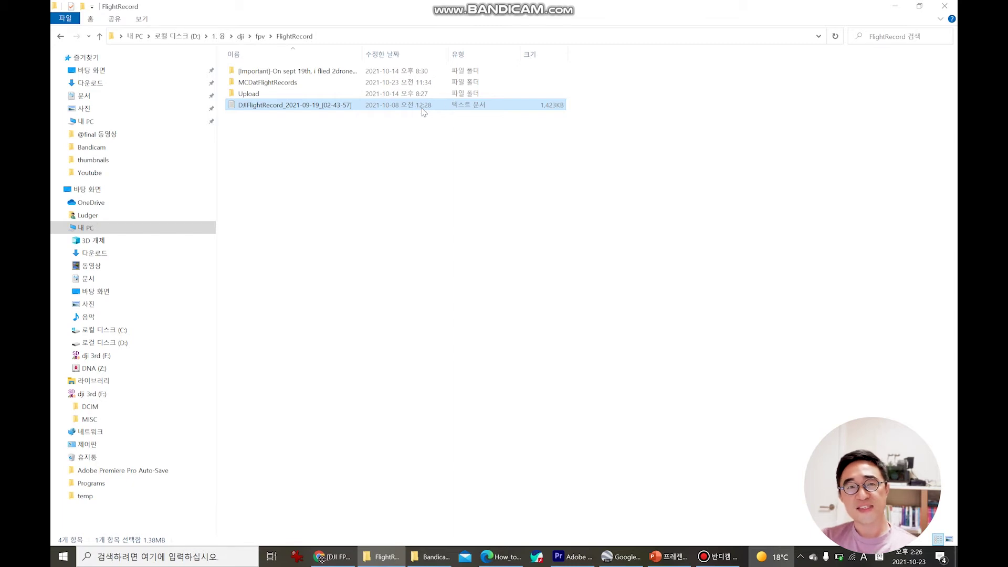
{"action": "left_click", "coordinate": [423, 110]}
{"action": "left_click", "coordinate": [422, 109]}
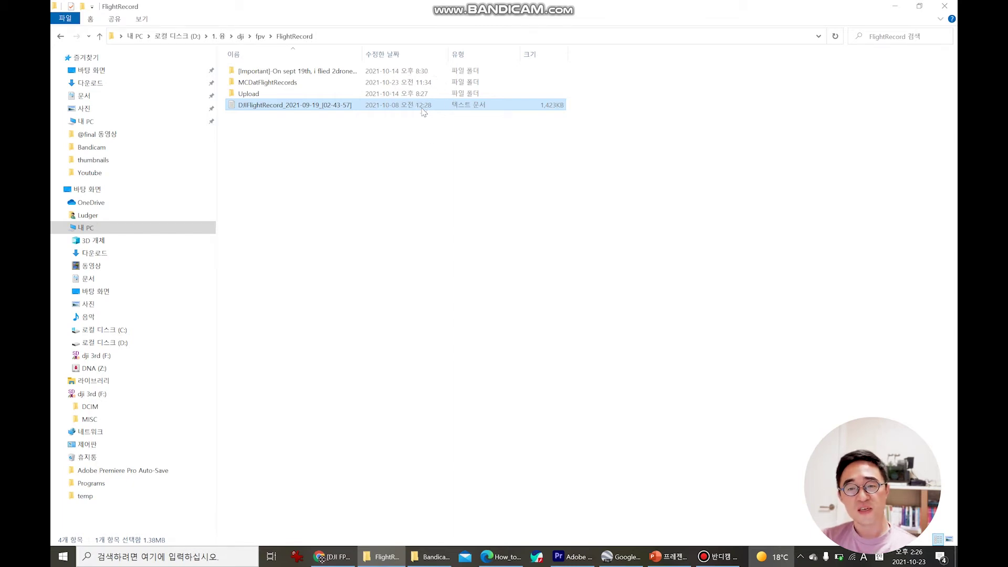
{"action": "left_click", "coordinate": [422, 110]}
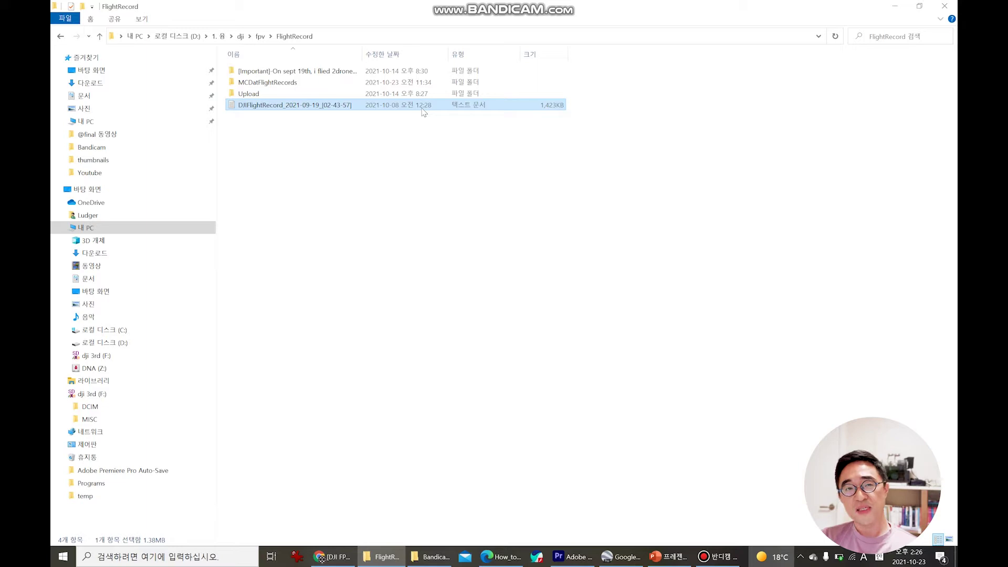
{"action": "left_click", "coordinate": [329, 105]}
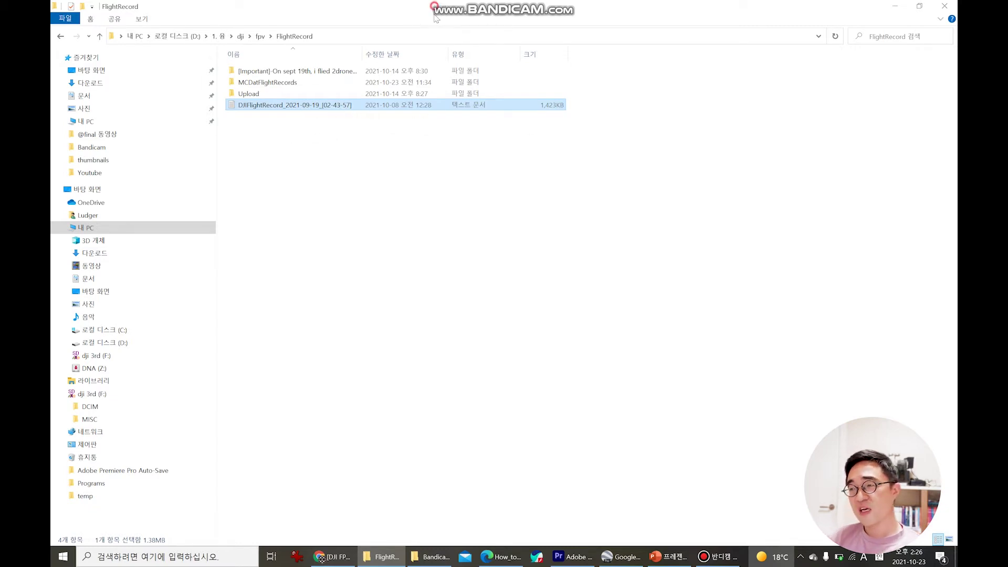
Step: Restore the folder window to its smaller size, switch to Edge to view the DJI export guide PDF, and close it
{"action": "left_click_drag", "start_coordinate": [442, 7], "coordinate": [393, 74]}
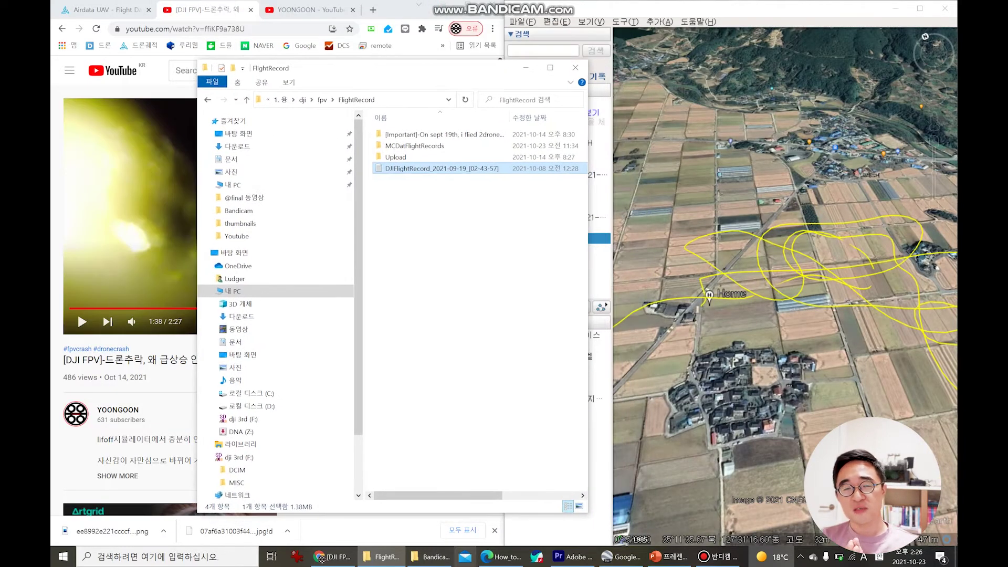
{"action": "left_click", "coordinate": [502, 557]}
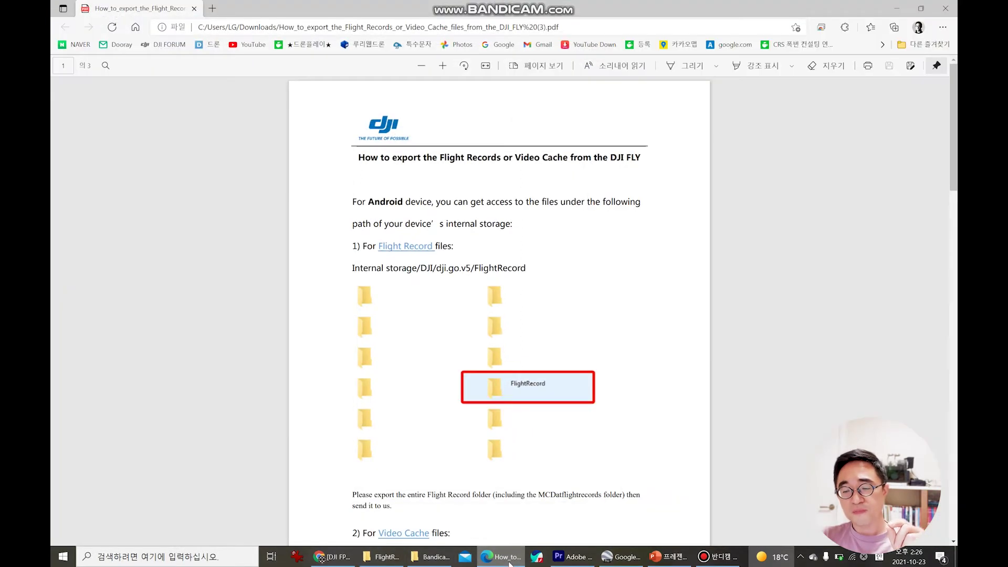
{"action": "left_click", "coordinate": [505, 558]}
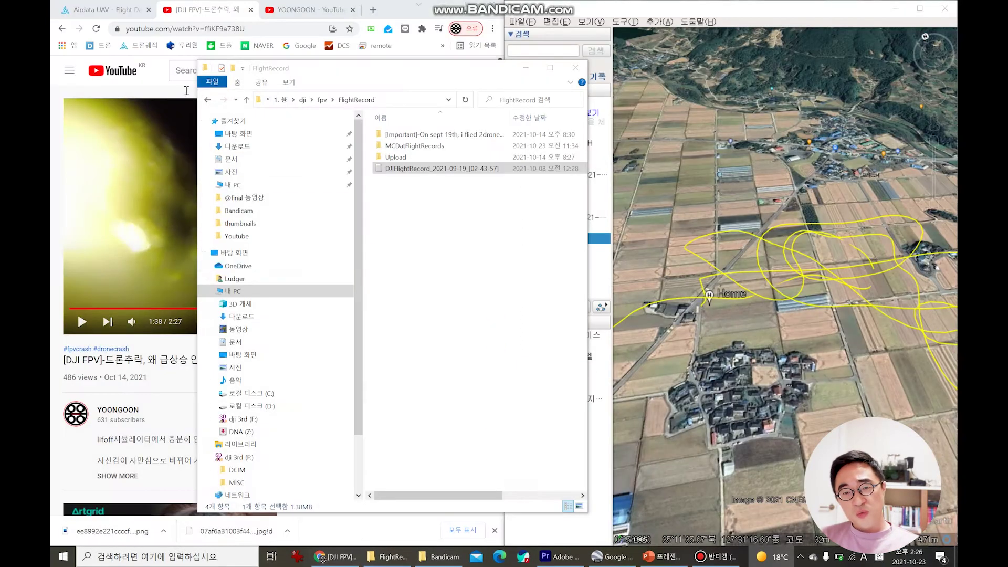
Step: Switch to Chrome, maximize its window and bring up the Airdata upload page
{"action": "left_click", "coordinate": [336, 557]}
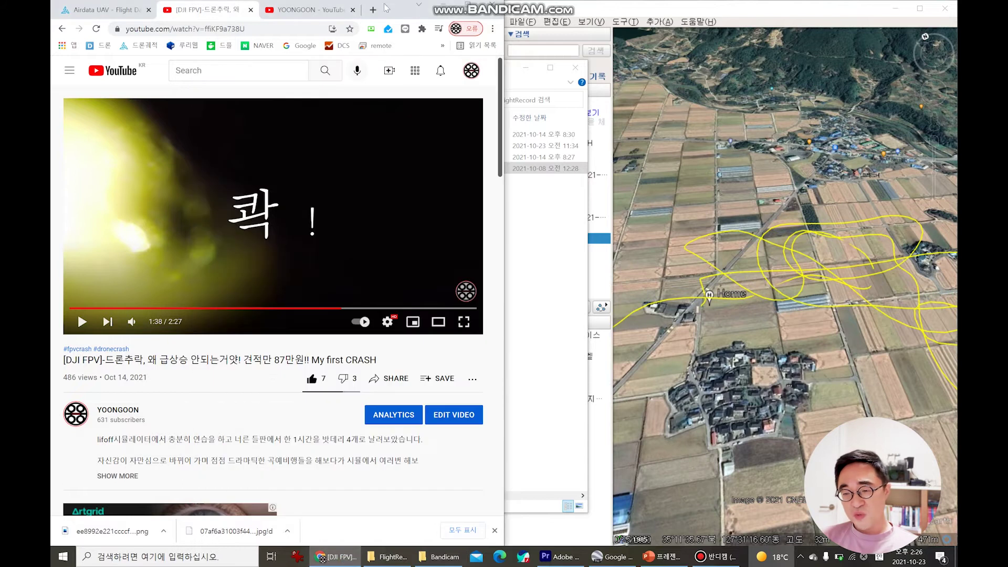
{"action": "left_click", "coordinate": [467, 9]}
{"action": "left_click", "coordinate": [100, 10]}
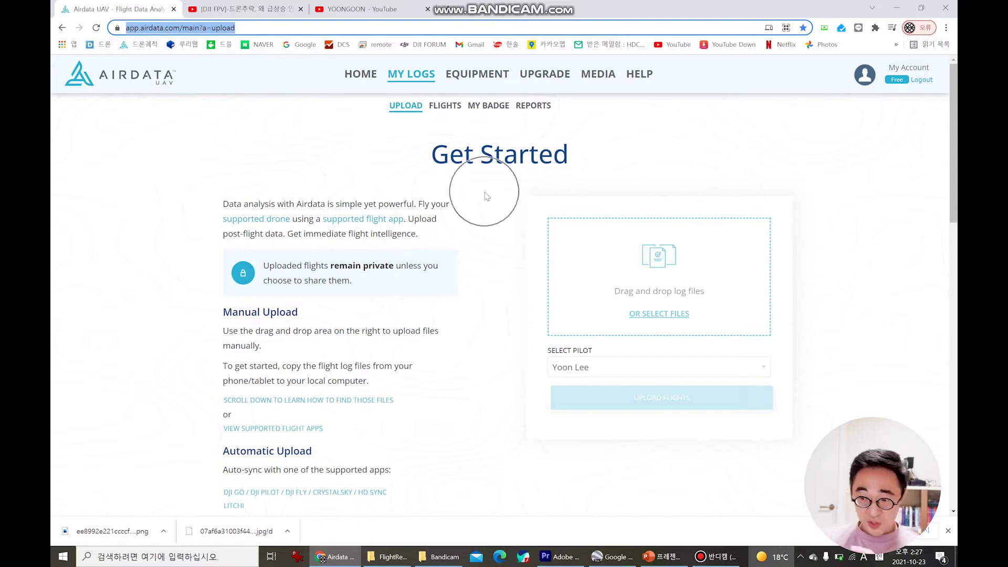
{"action": "left_click", "coordinate": [893, 81]}
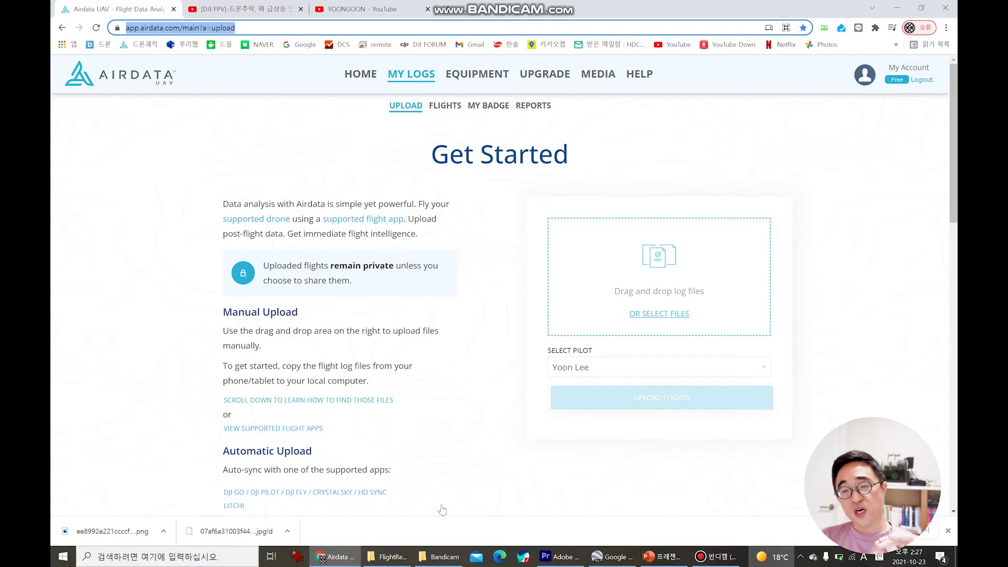
Step: Upload the DJIFlightRecord_2021-09-19_[02-43-57] log from the FlightRecord folder to Airdata
{"action": "left_click", "coordinate": [389, 557]}
{"action": "left_click_drag", "start_coordinate": [434, 72], "coordinate": [314, 61]}
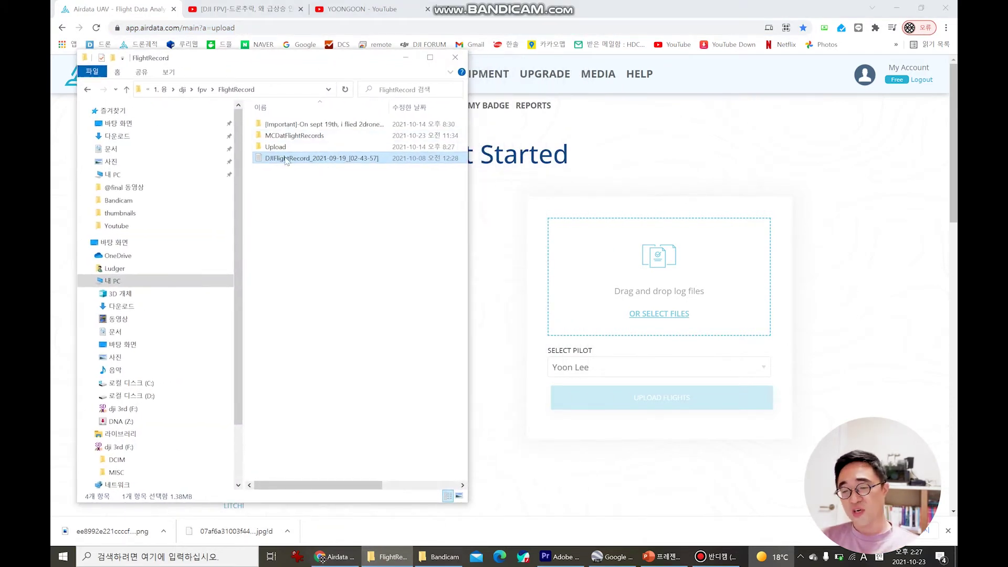
{"action": "left_click_drag", "start_coordinate": [284, 160], "coordinate": [589, 280]}
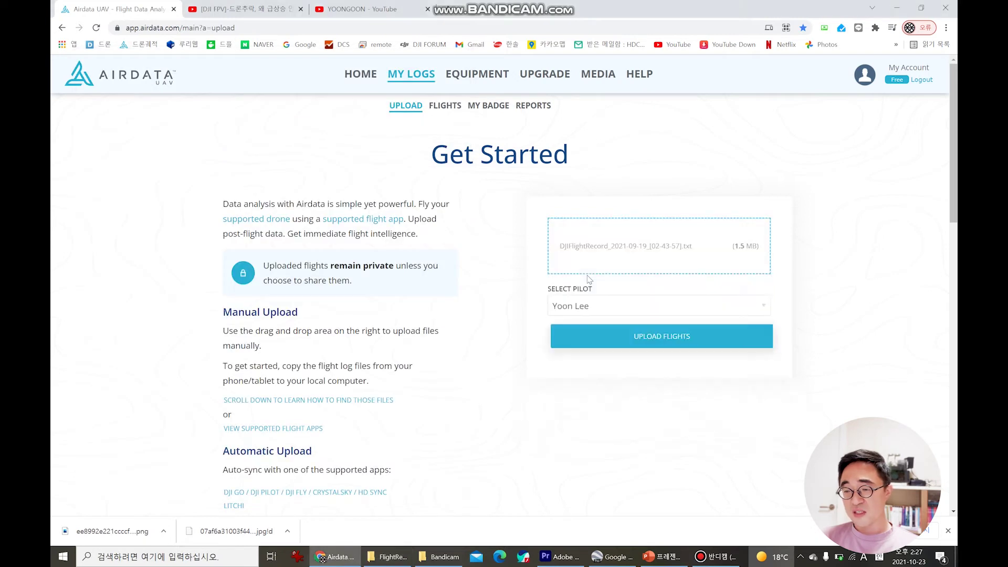
{"action": "left_click", "coordinate": [648, 340]}
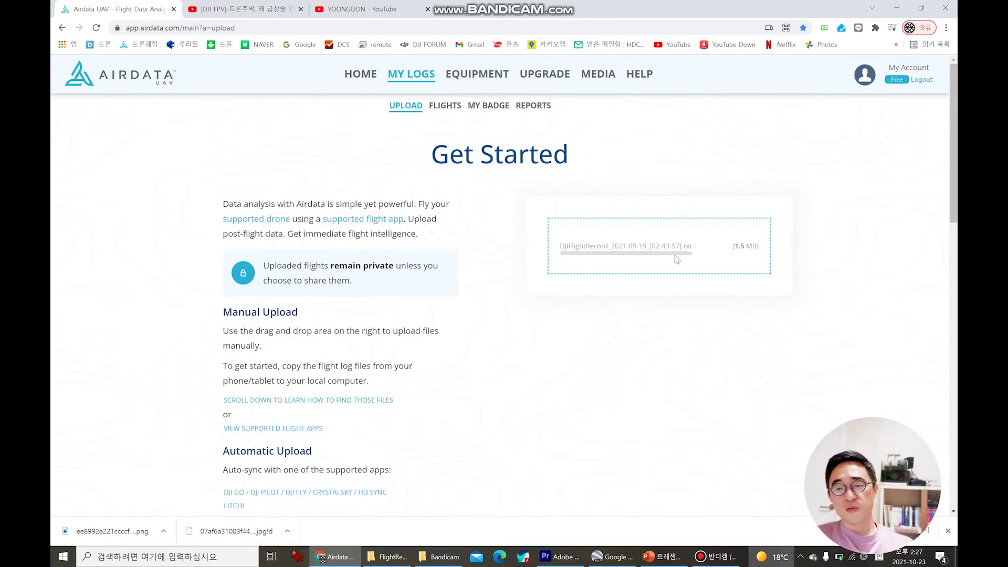
Step: Open the uploaded Sep 19th, 2021 11:43AM flight and examine its overview, including the flight date and plane name
{"action": "left_click", "coordinate": [601, 314]}
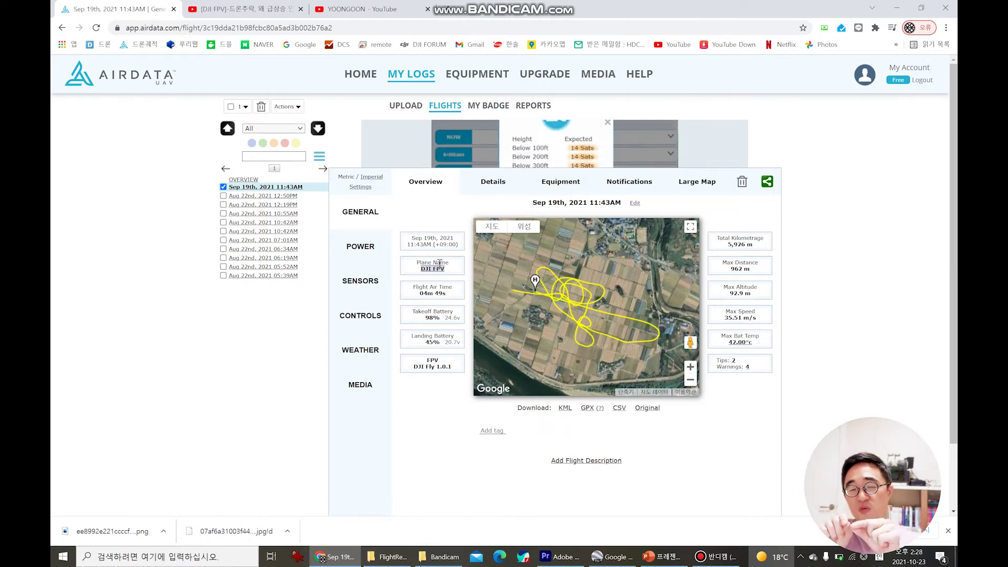
{"action": "left_click", "coordinate": [413, 241]}
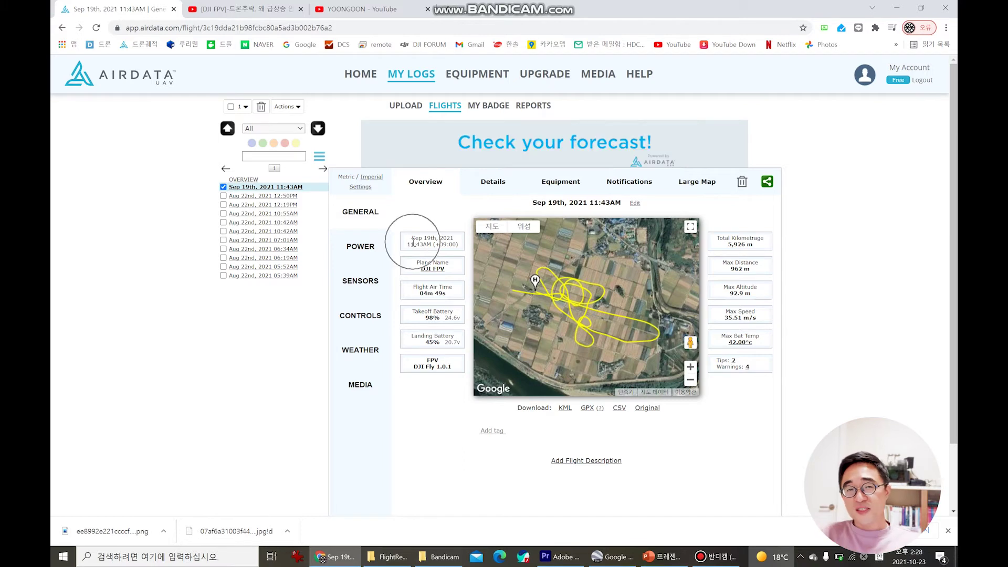
Step: Review the flight overview's air time, takeoff and landing battery, maximum distance, altitude, speed and battery temperature
{"action": "left_click", "coordinate": [429, 271]}
{"action": "left_click", "coordinate": [443, 294]}
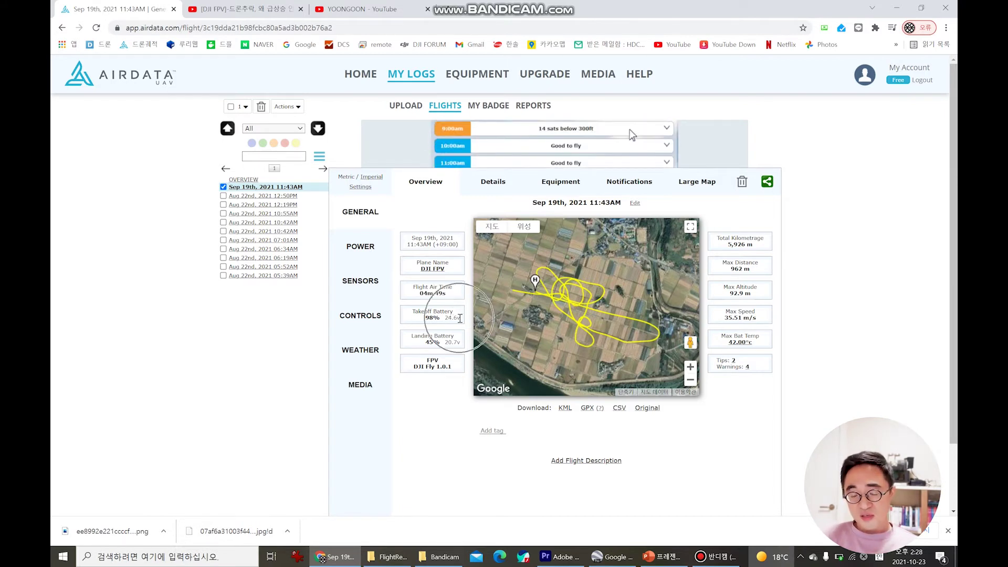
{"action": "left_click", "coordinate": [443, 342]}
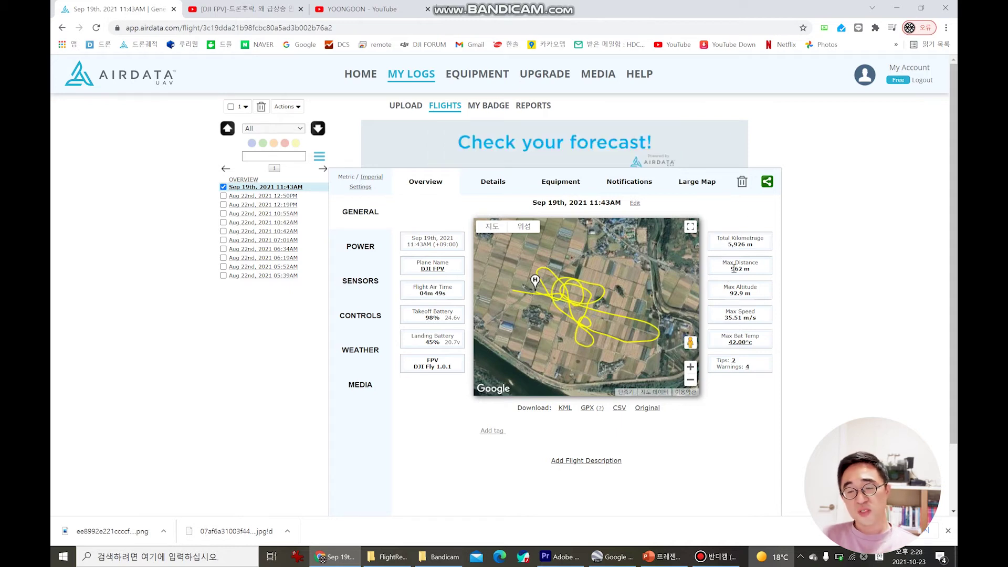
{"action": "left_click", "coordinate": [732, 297]}
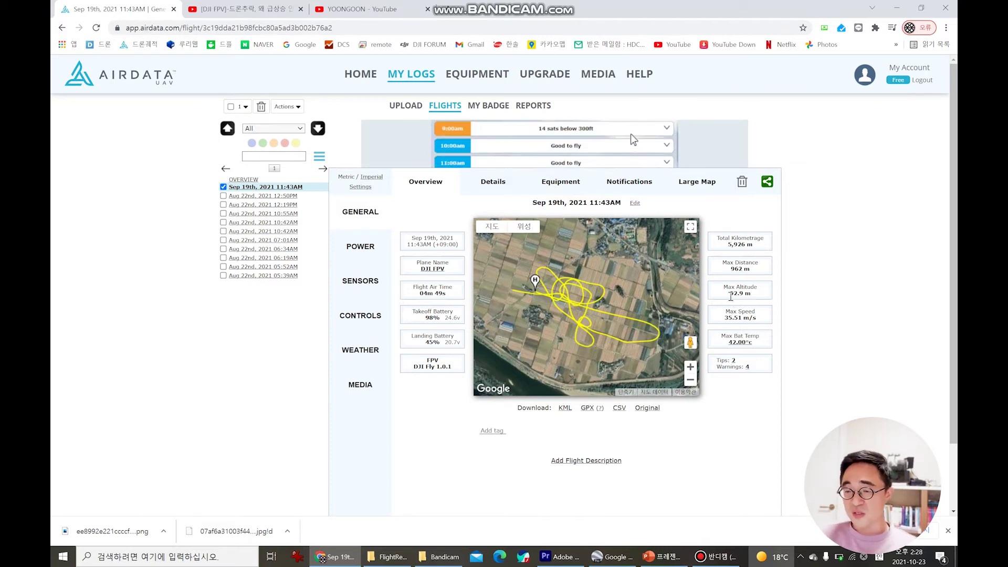
{"action": "left_click", "coordinate": [728, 315]}
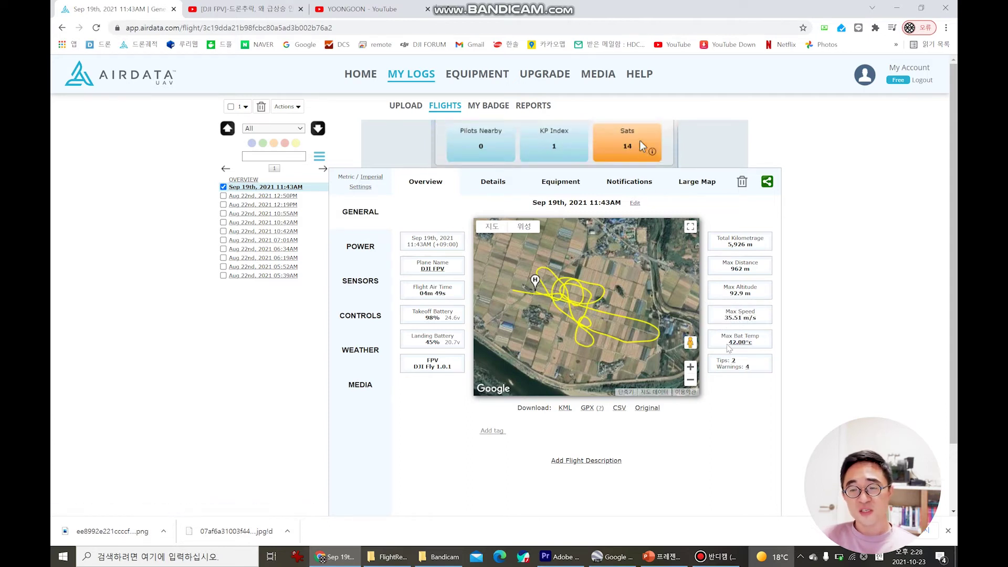
Step: Look through the flight's general details, equipment and notifications
{"action": "left_click", "coordinate": [493, 181]}
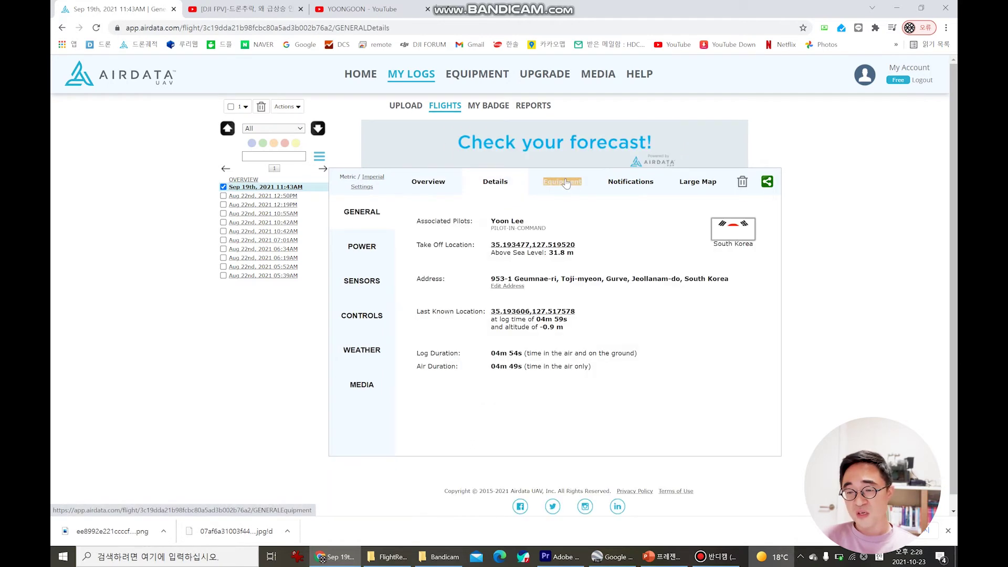
{"action": "left_click", "coordinate": [565, 183]}
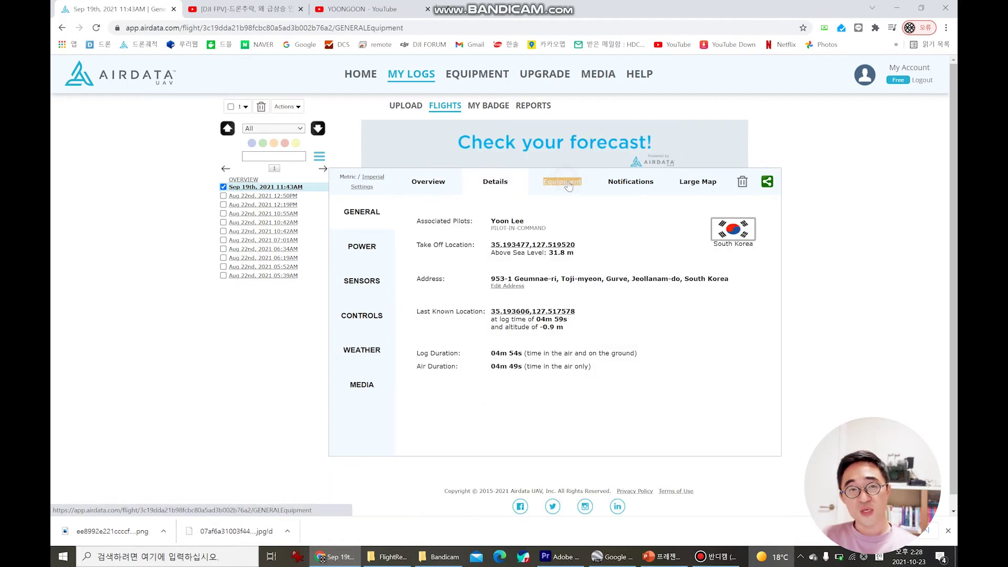
{"action": "left_click", "coordinate": [624, 184]}
Step: Examine the flight's power data: efficiency, battery cell deviations and the cell voltage graph
{"action": "left_click", "coordinate": [365, 252]}
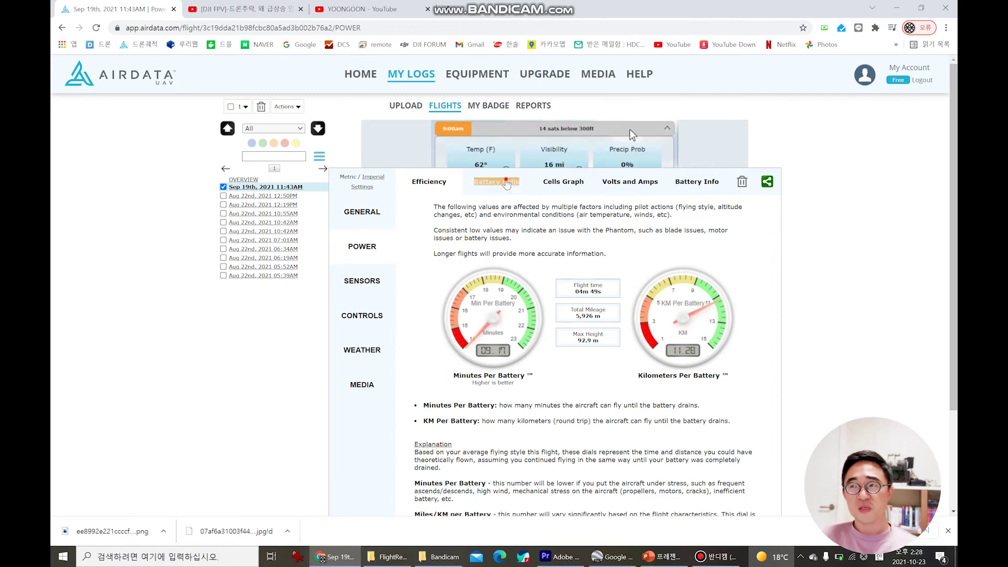
{"action": "left_click", "coordinate": [496, 182]}
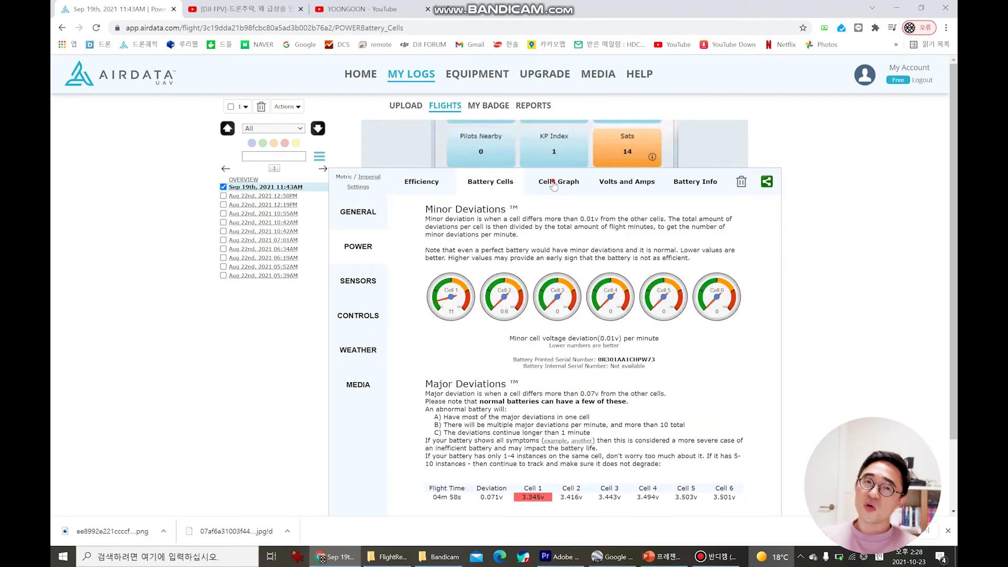
{"action": "left_click", "coordinate": [599, 180]}
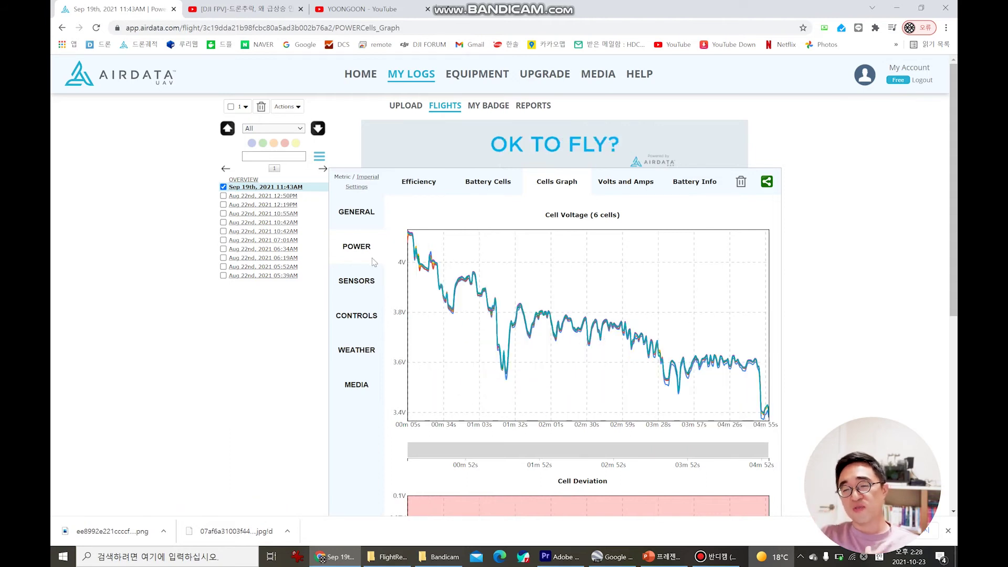
Step: Examine the flight's sensor data: the signal map, signal strength score and GPS
{"action": "left_click", "coordinate": [357, 281]}
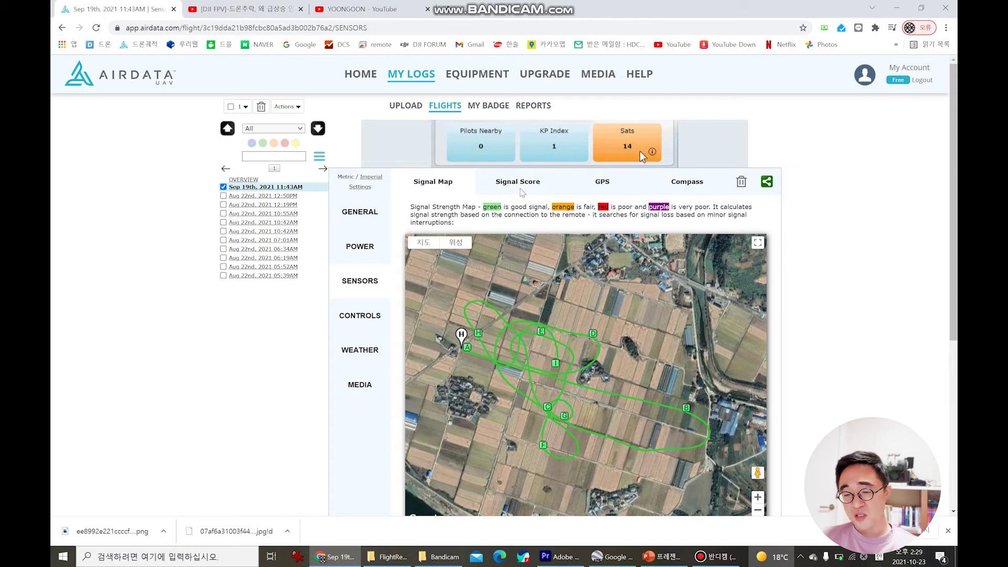
{"action": "left_click", "coordinate": [526, 181]}
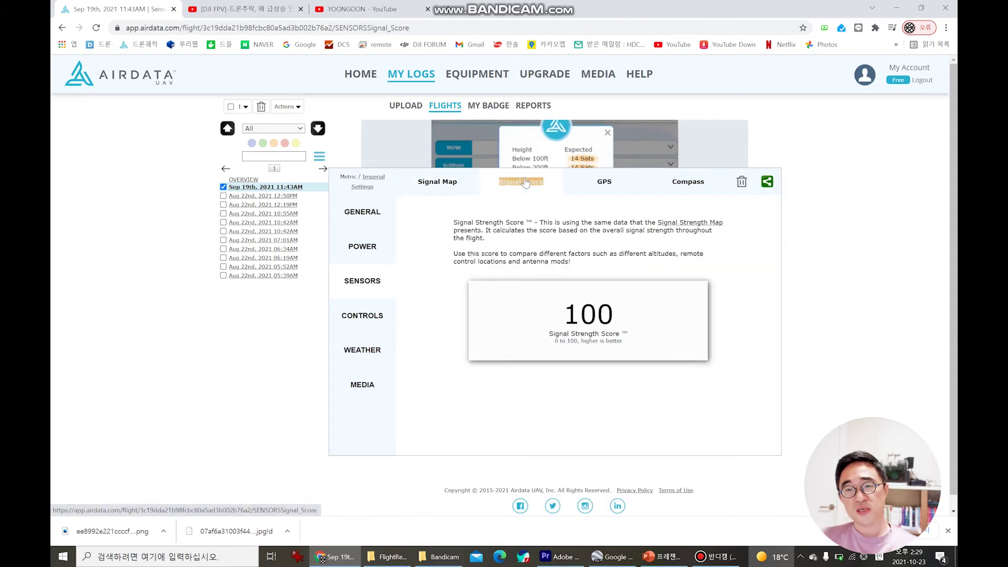
{"action": "left_click", "coordinate": [604, 184]}
Step: Examine the flight's control data: the rudder response times and the rudder map
{"action": "left_click", "coordinate": [361, 315]}
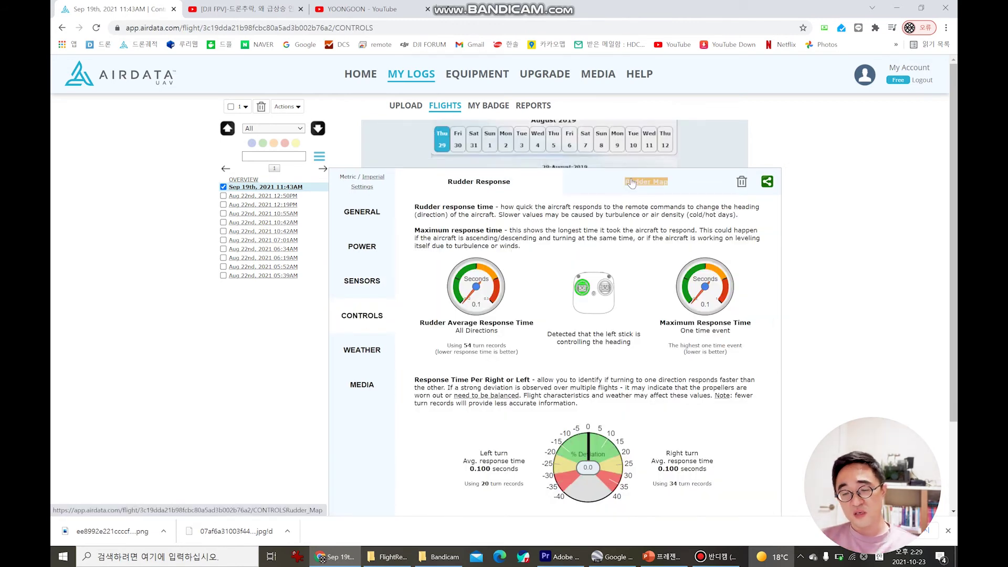
{"action": "left_click", "coordinate": [631, 183]}
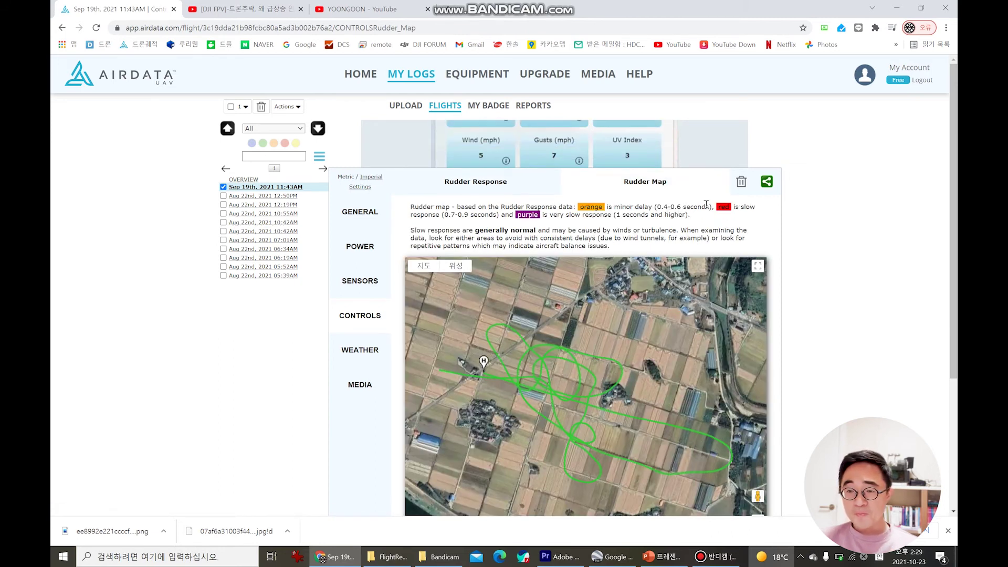
{"action": "left_click", "coordinate": [576, 223]}
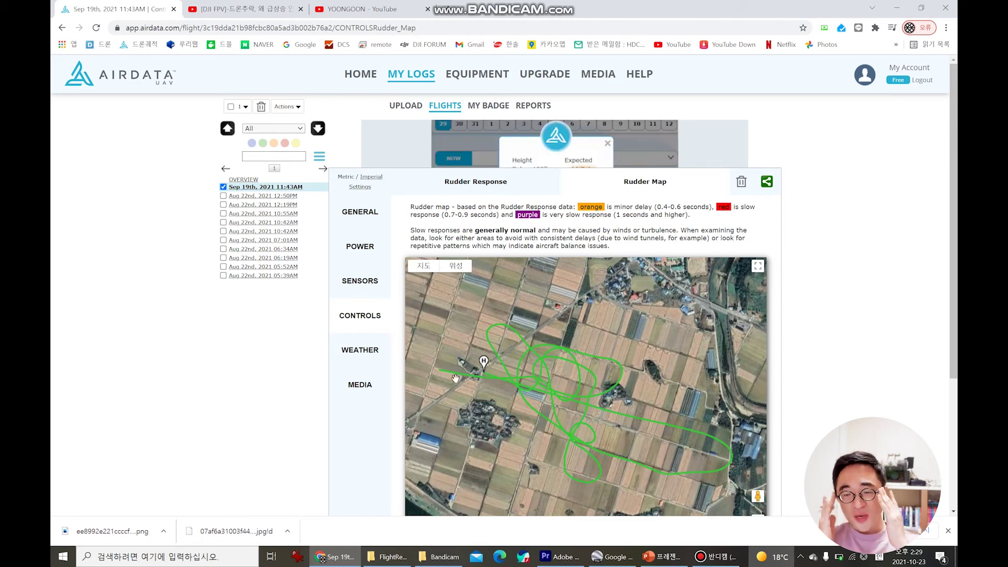
Step: View the flight's ground weather, Kp index and in-flight wind, and open the media section
{"action": "left_click", "coordinate": [362, 352]}
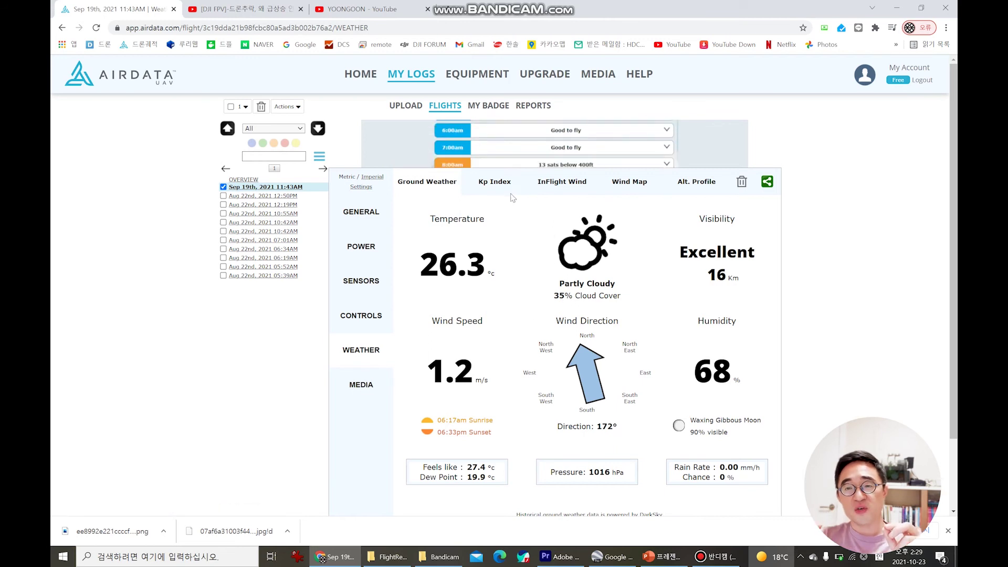
{"action": "left_click", "coordinate": [503, 188]}
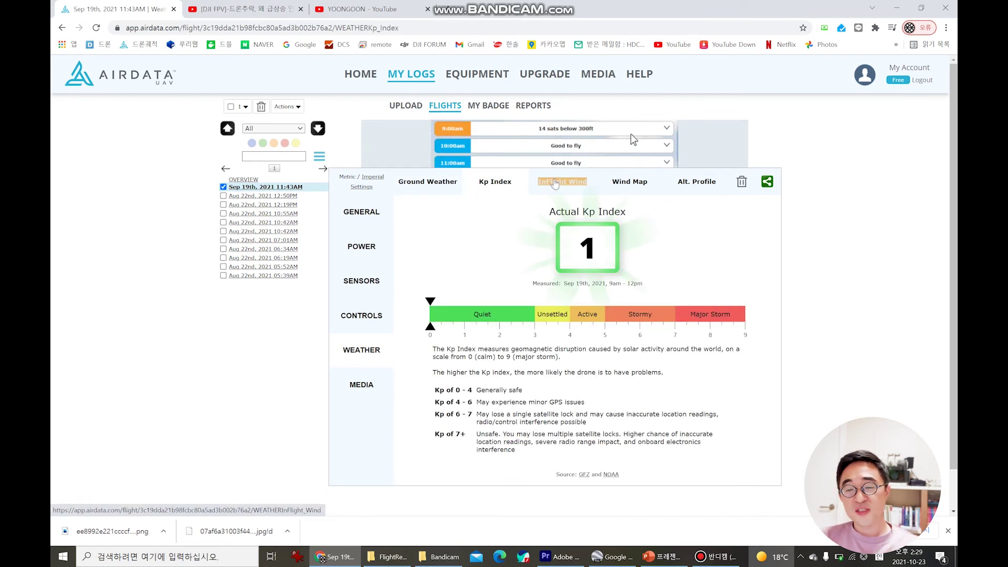
{"action": "left_click", "coordinate": [554, 181]}
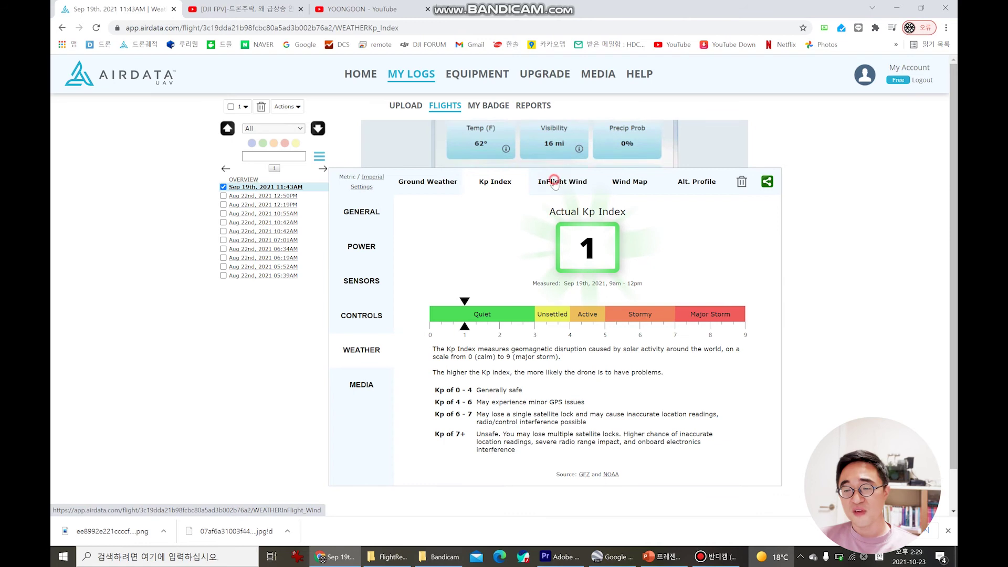
{"action": "left_click", "coordinate": [357, 384]}
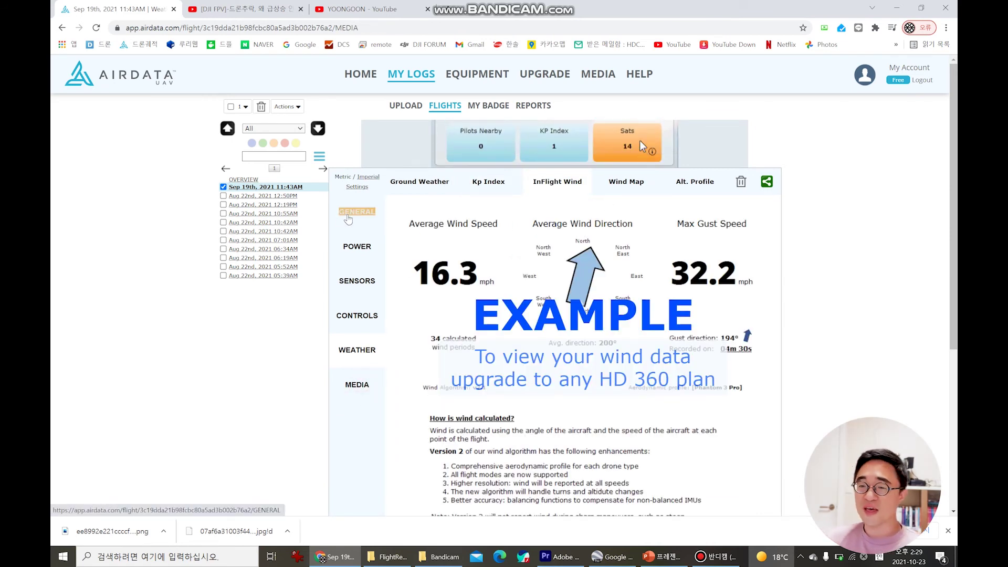
Step: Download the flight's KML file from its general overview, open it in Google Earth Pro and resize that window
{"action": "left_click", "coordinate": [347, 216]}
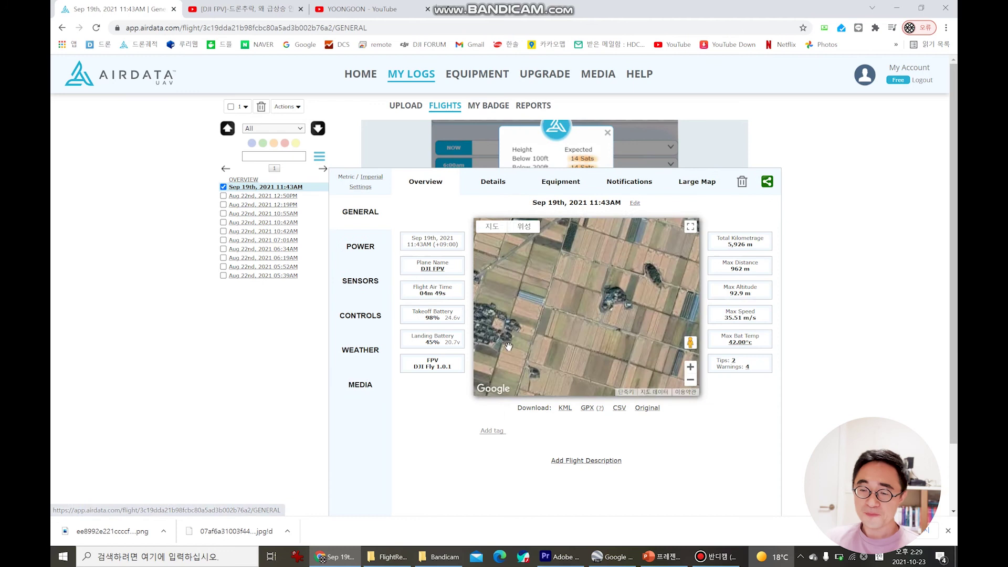
{"action": "left_click", "coordinate": [564, 412]}
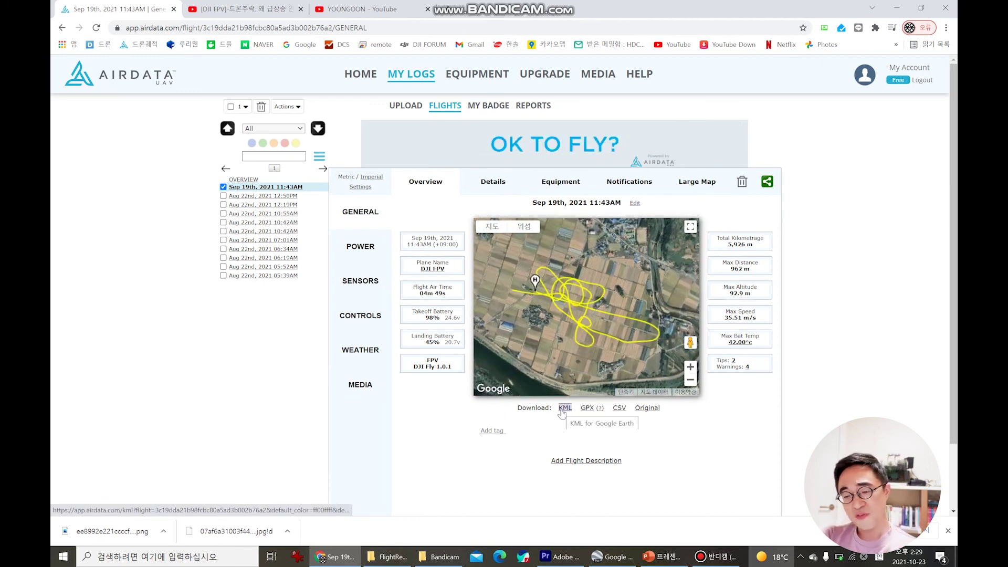
{"action": "left_click", "coordinate": [564, 413]}
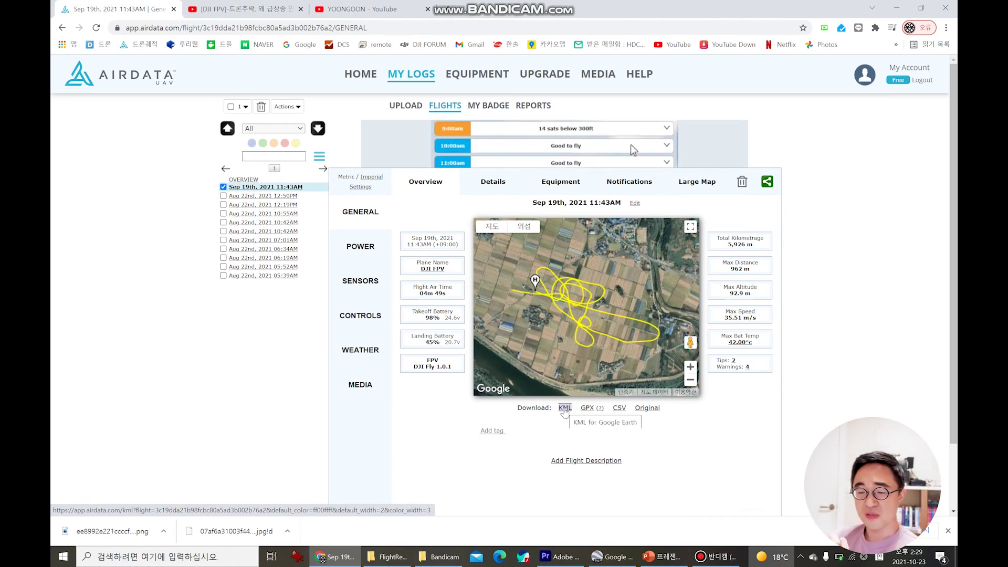
{"action": "left_click", "coordinate": [564, 409]}
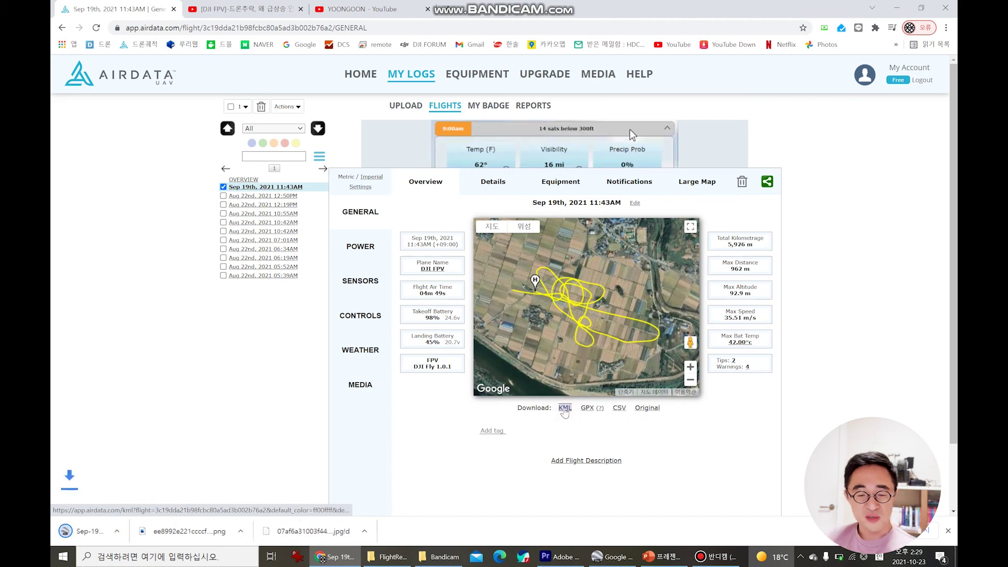
{"action": "left_click", "coordinate": [166, 532]}
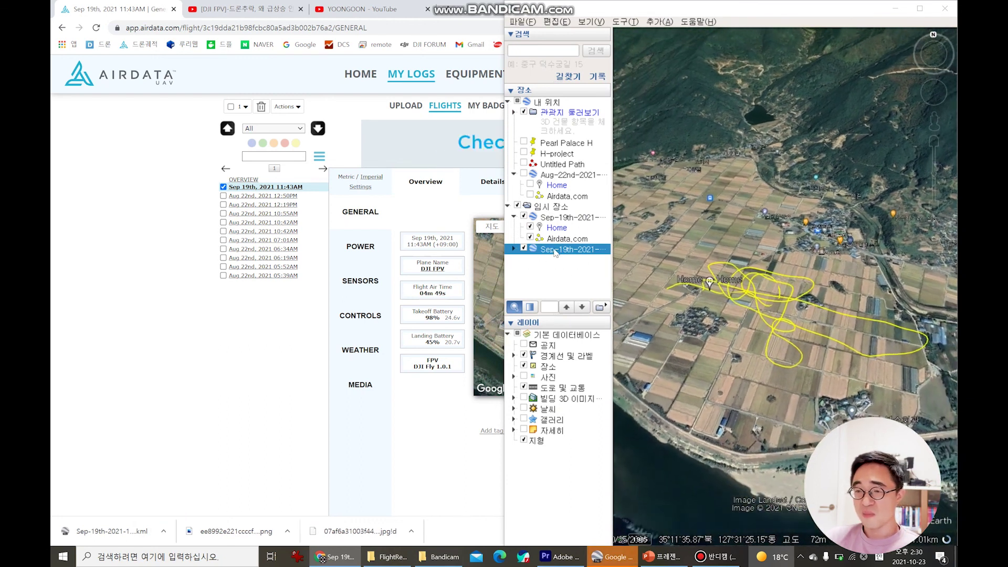
{"action": "double_click", "coordinate": [676, 15]}
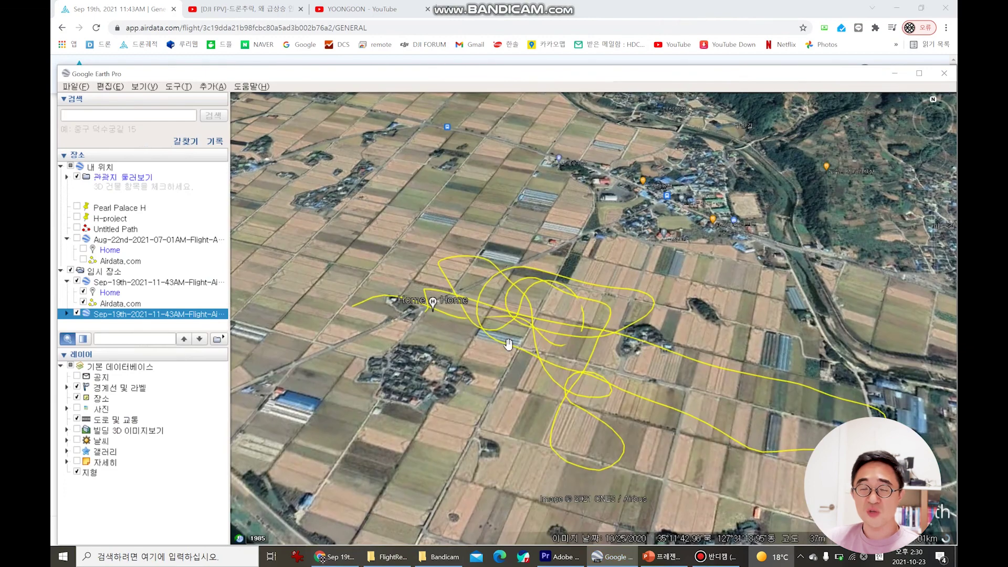